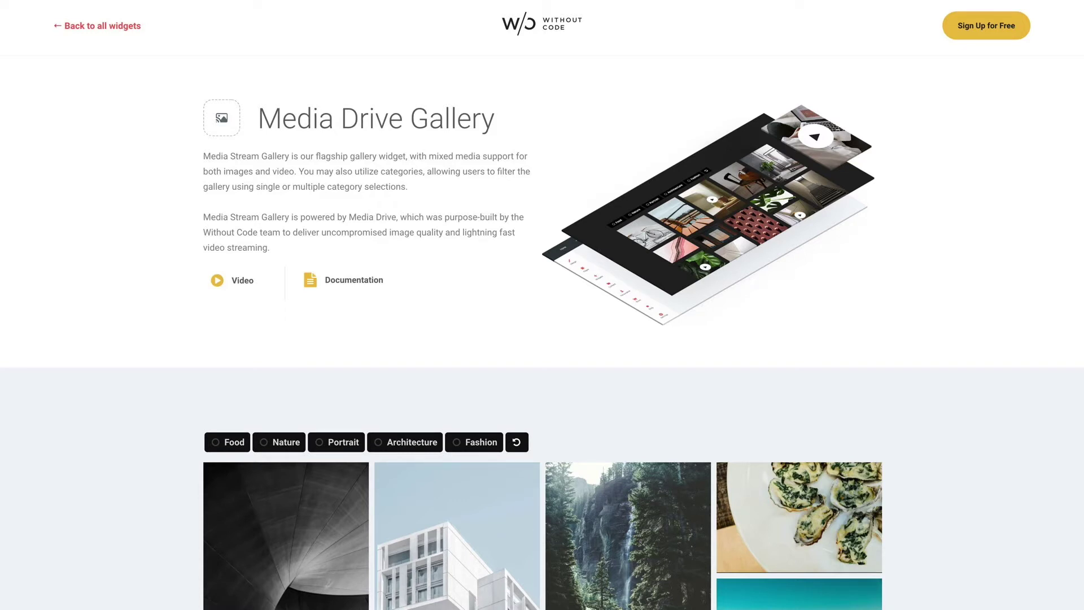
Try the Nature and Portrait gallery filters, then clear them to show all images
{"action": "scroll", "coordinate": [152, 336], "scroll_direction": "down", "scroll_amount": 5}
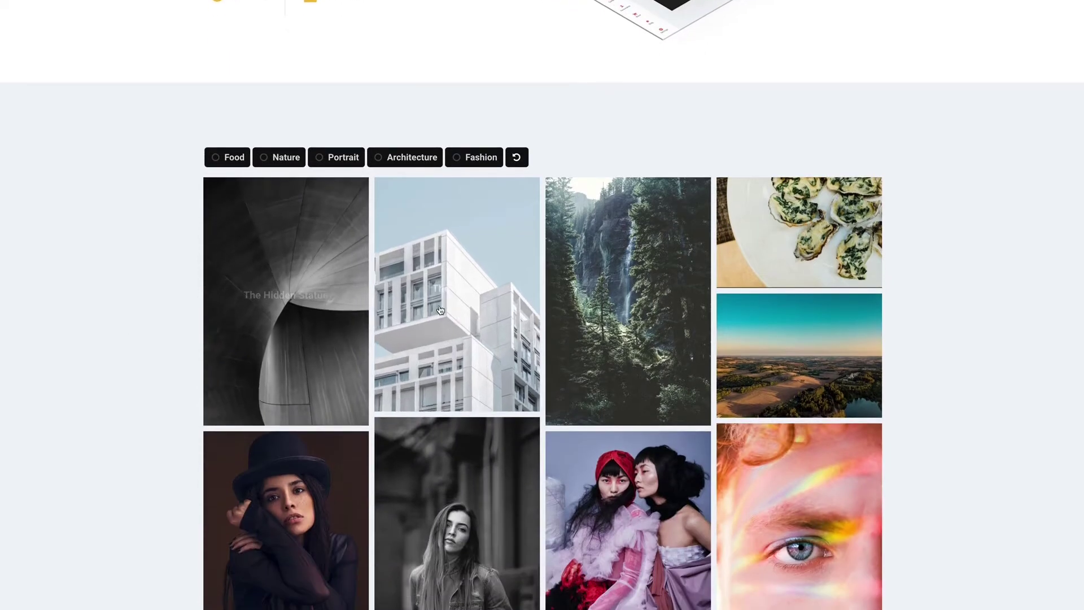
{"action": "scroll", "coordinate": [619, 307], "scroll_direction": "down", "scroll_amount": 5}
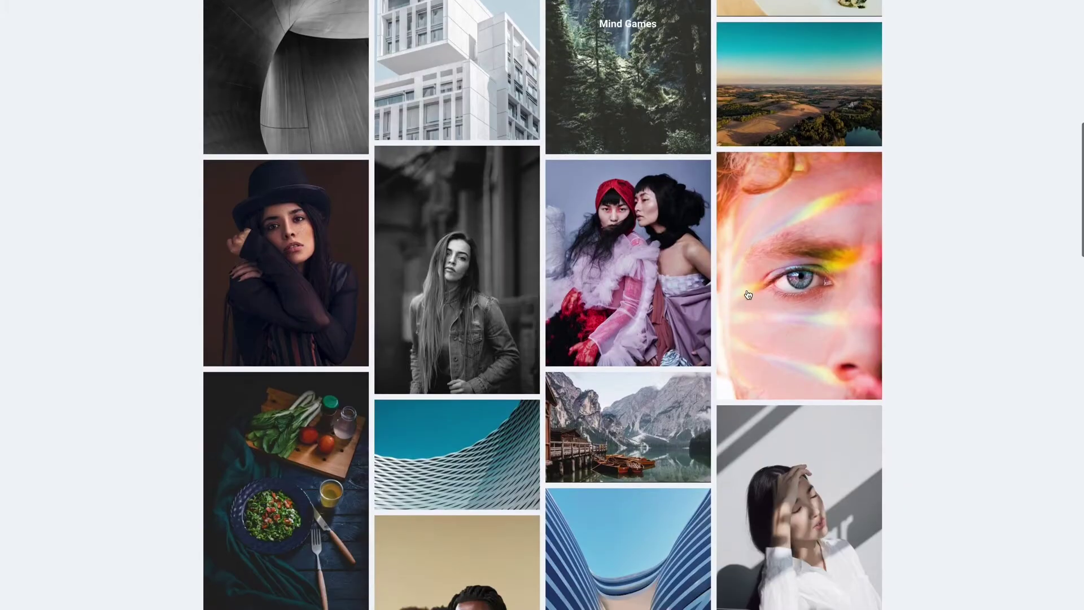
{"action": "scroll", "coordinate": [565, 237], "scroll_direction": "down", "scroll_amount": 5}
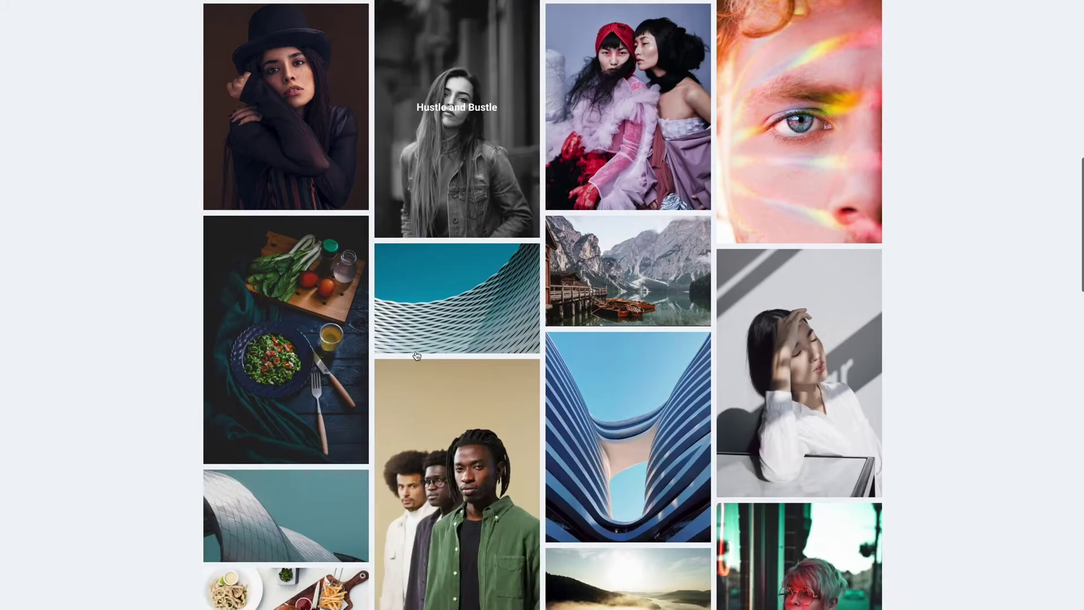
{"action": "scroll", "coordinate": [415, 354], "scroll_direction": "up", "scroll_amount": 12}
{"action": "left_click", "coordinate": [285, 335]}
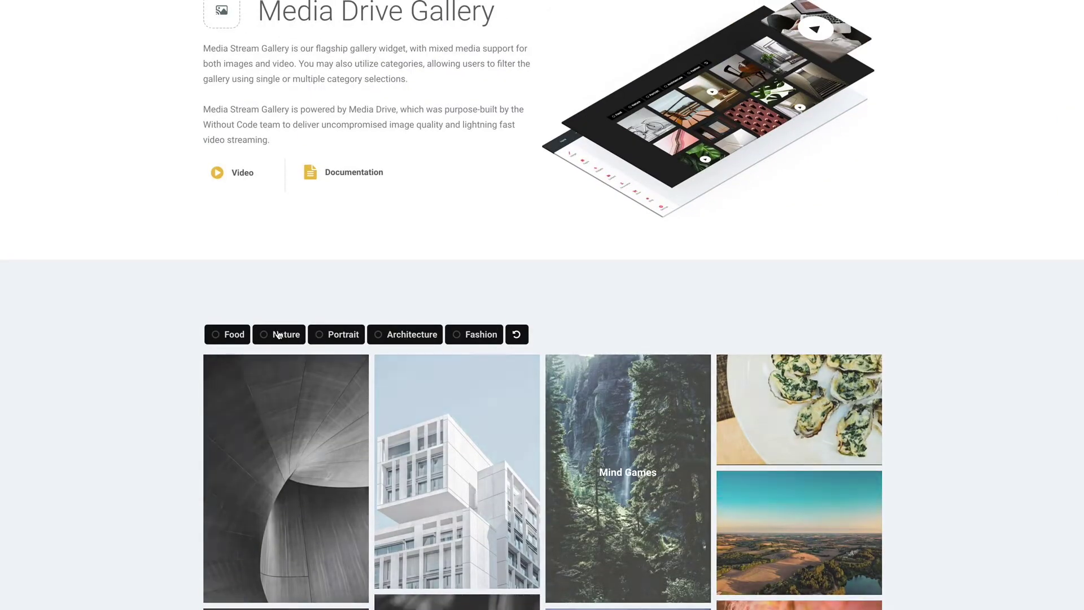
{"action": "scroll", "coordinate": [177, 351], "scroll_direction": "down", "scroll_amount": 2}
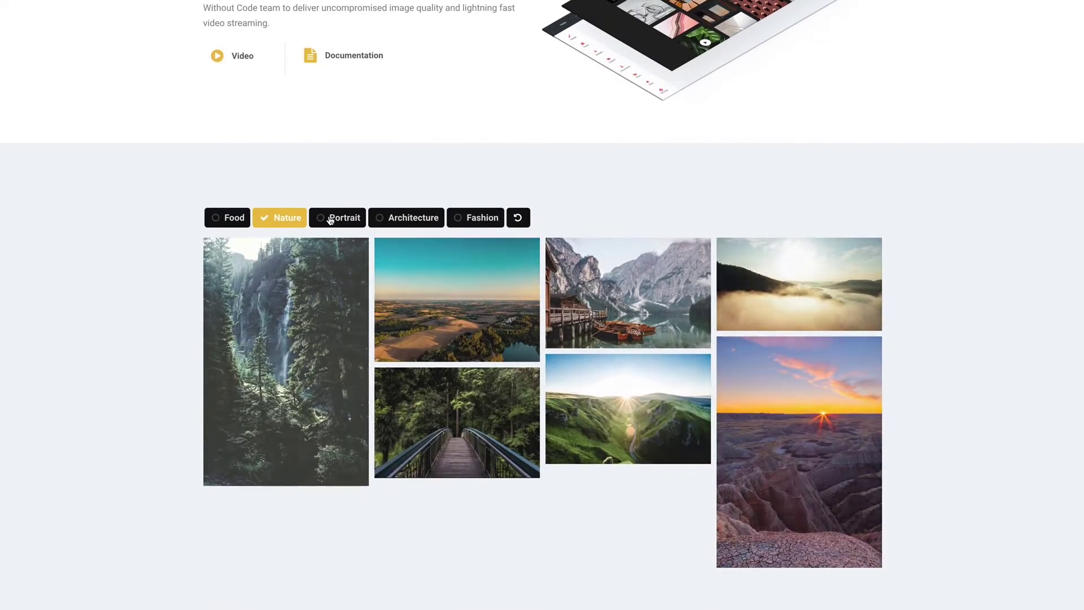
{"action": "left_click", "coordinate": [330, 220]}
{"action": "left_click", "coordinate": [287, 219]}
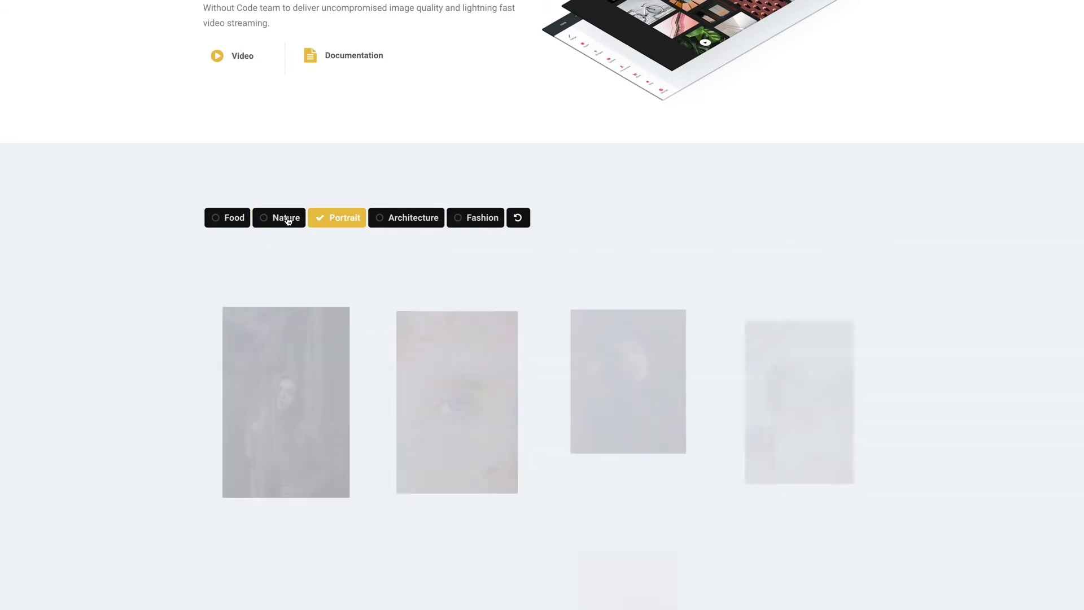
{"action": "left_click", "coordinate": [338, 218]}
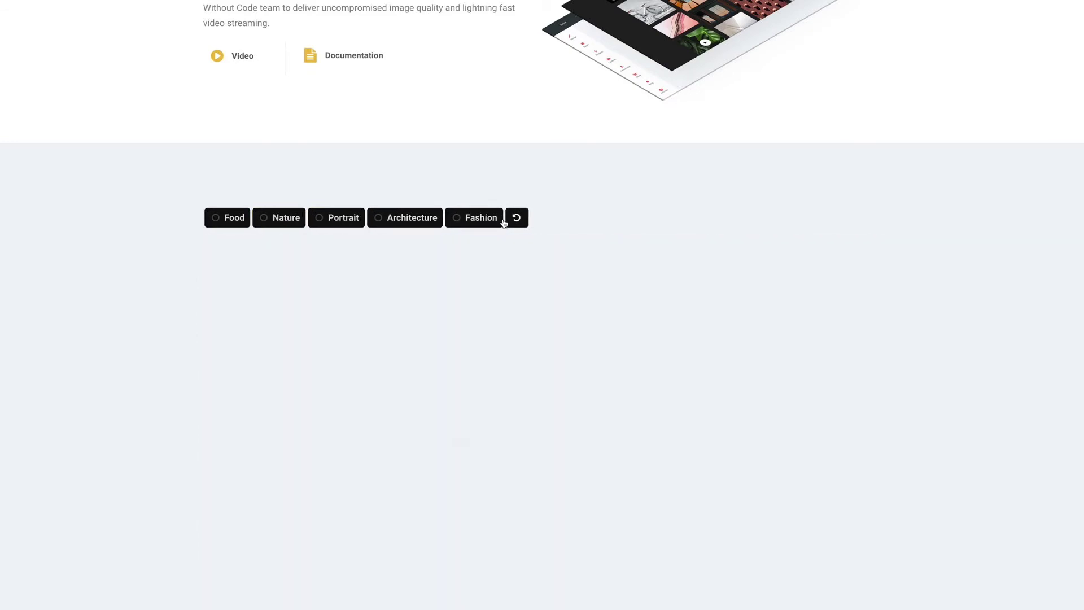
Open the hat portrait 'The balance of power' (image 8 of 30) in the lightbox
{"action": "scroll", "coordinate": [131, 252], "scroll_direction": "down", "scroll_amount": 3}
{"action": "scroll", "coordinate": [131, 252], "scroll_direction": "down", "scroll_amount": 3}
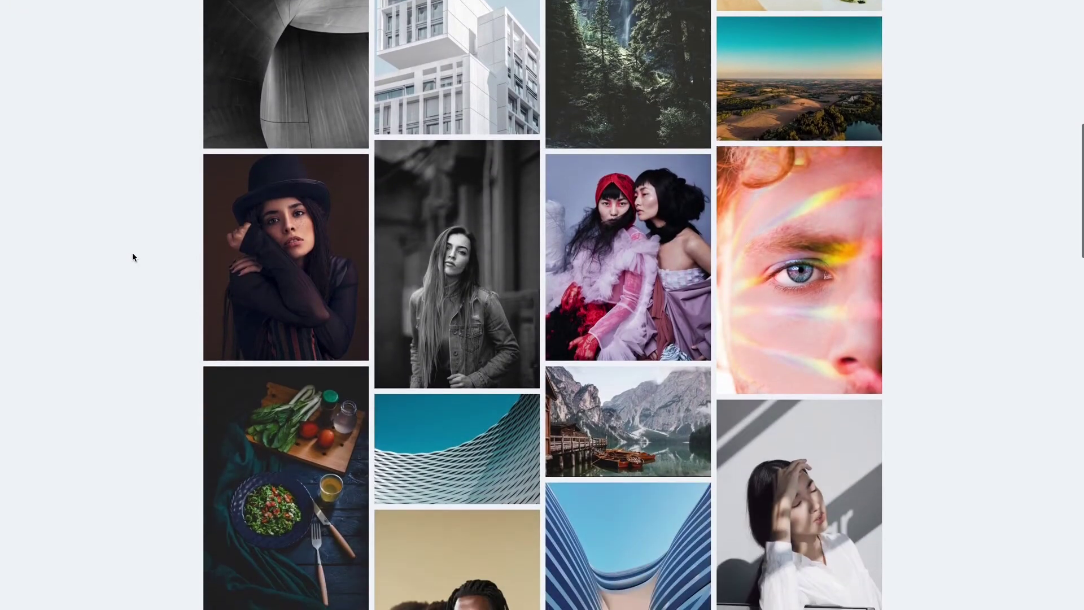
{"action": "scroll", "coordinate": [132, 253], "scroll_direction": "down", "scroll_amount": 1}
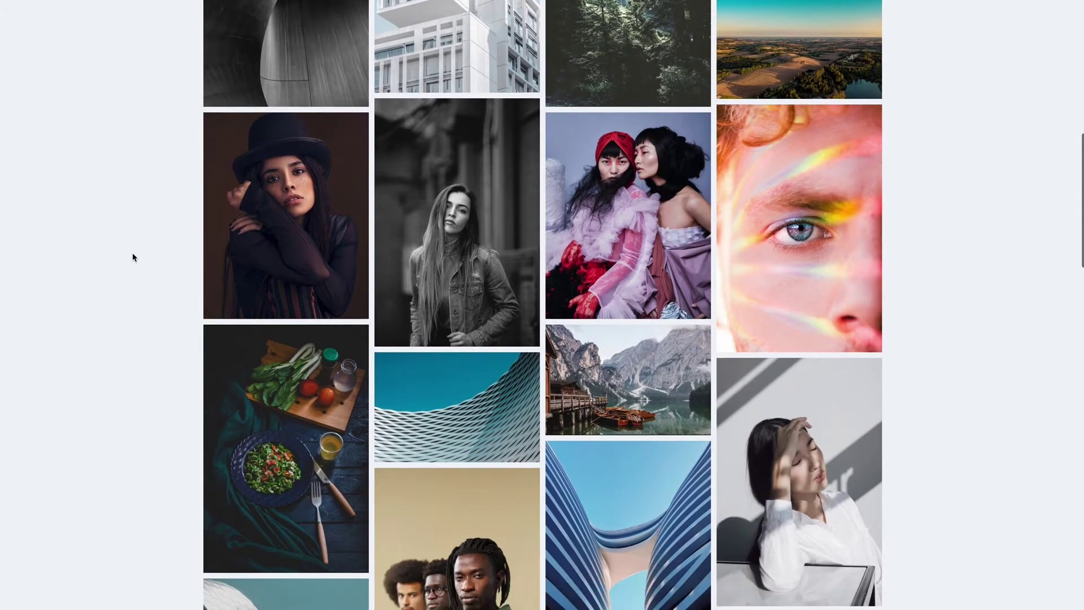
{"action": "left_click", "coordinate": [266, 248]}
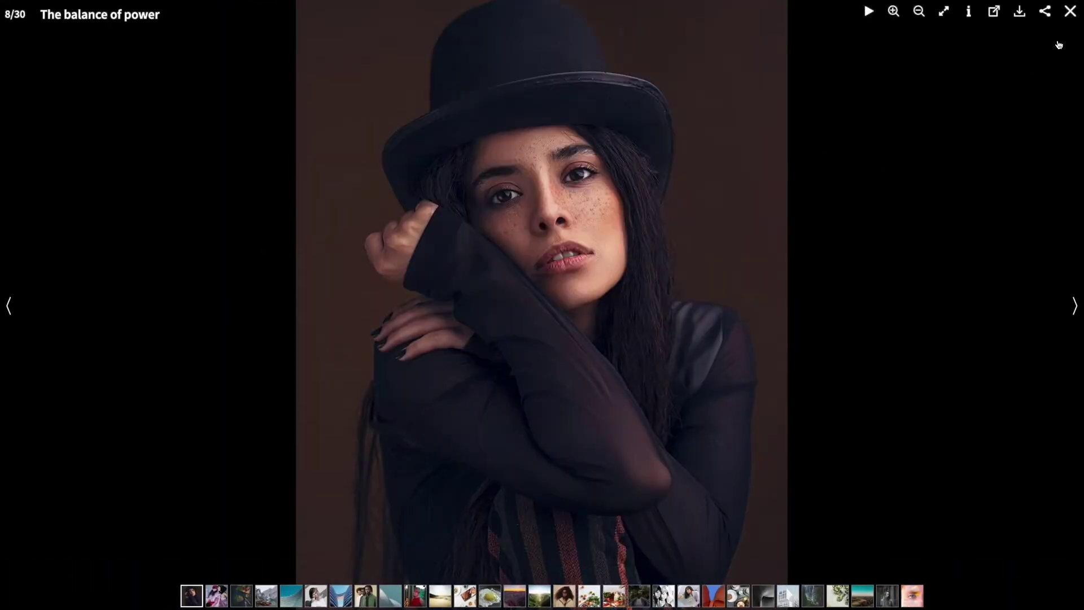
Close the lightbox and scroll back up the gallery page
{"action": "left_click", "coordinate": [1071, 10]}
{"action": "scroll", "coordinate": [70, 280], "scroll_direction": "up", "scroll_amount": 10}
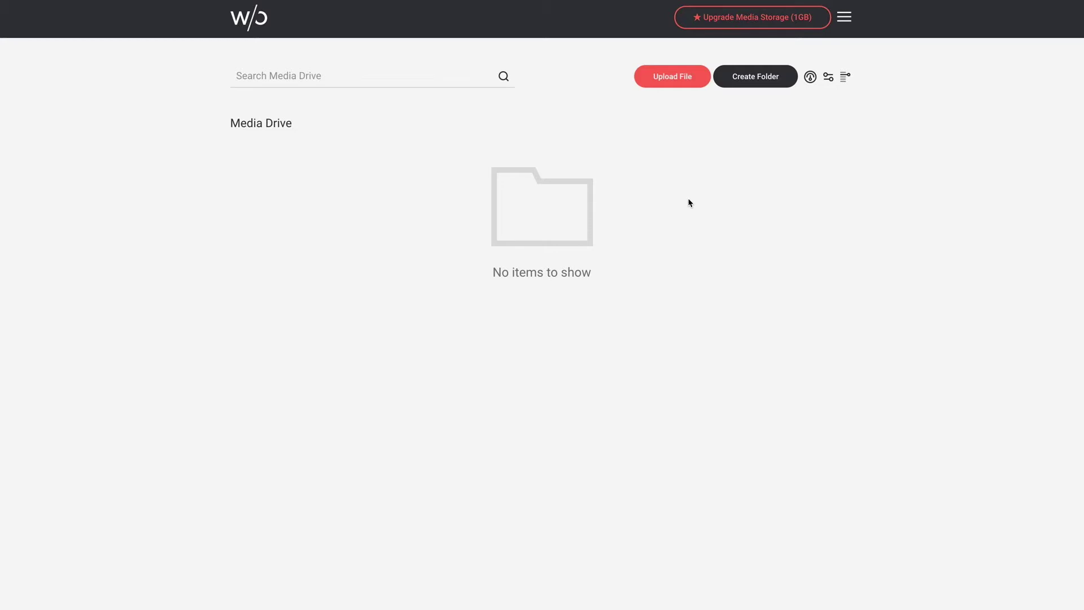
Create a folder named 'Gallery', open it, and bring up the file upload window
{"action": "left_click", "coordinate": [756, 77]}
{"action": "left_click", "coordinate": [432, 285]}
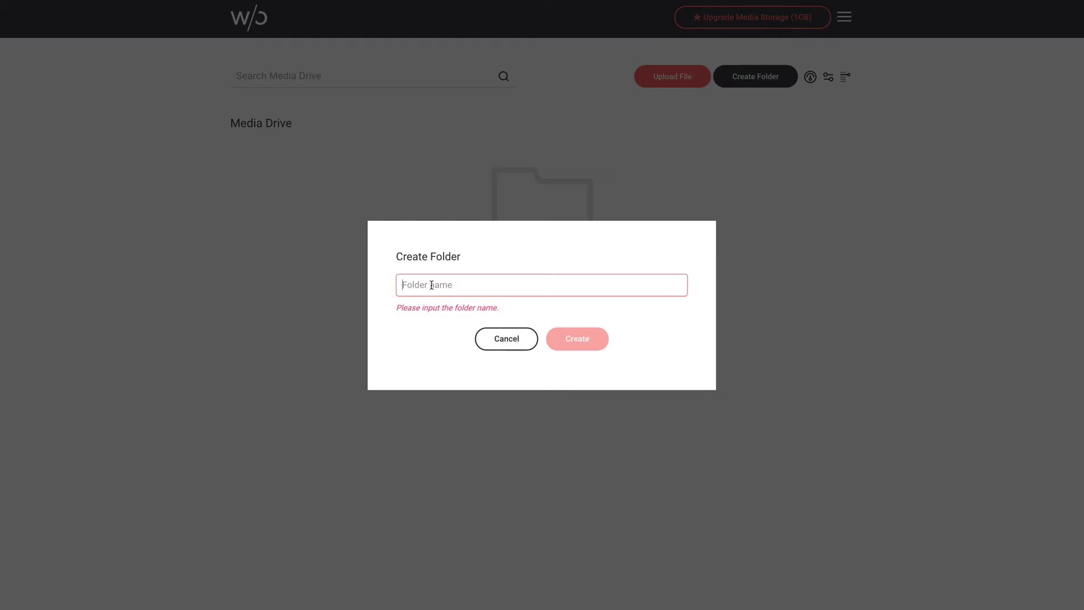
{"action": "type", "text": "Gallery"}
{"action": "left_click", "coordinate": [563, 336]}
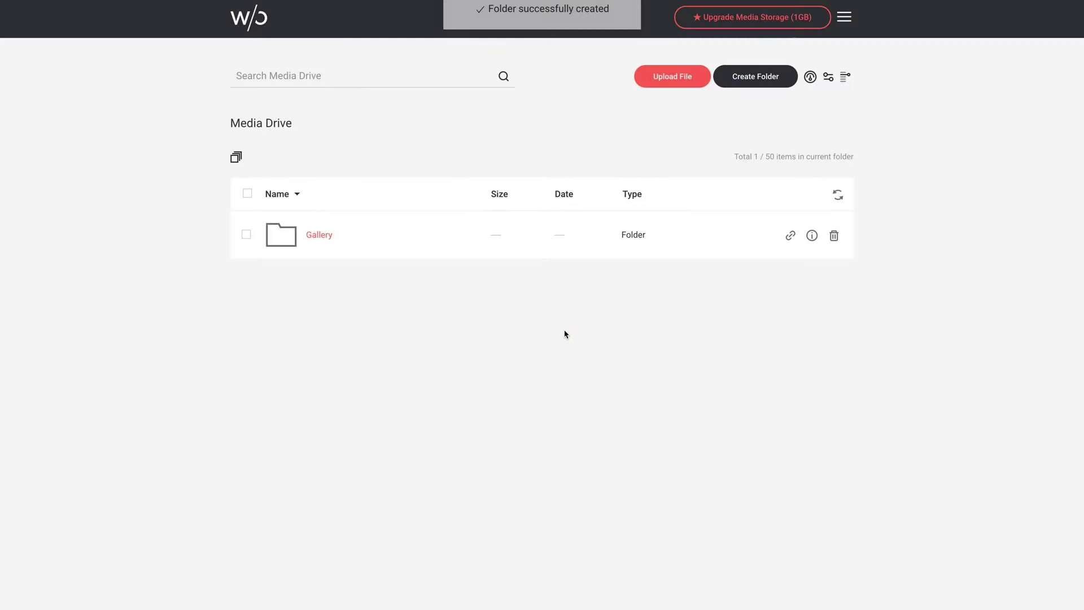
{"action": "left_click", "coordinate": [316, 234]}
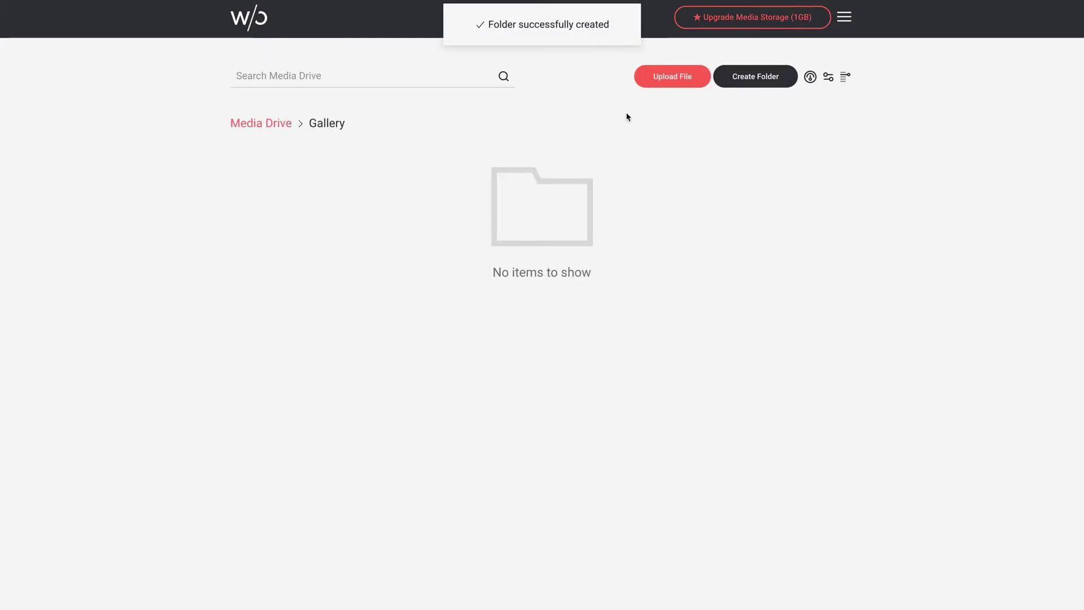
{"action": "left_click", "coordinate": [668, 80]}
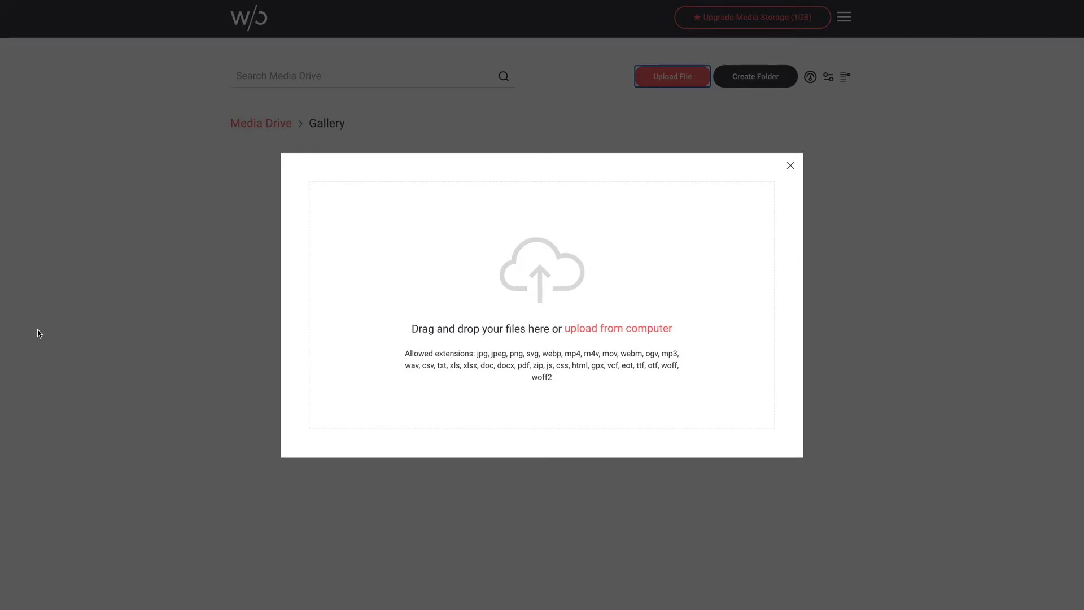
Upload all the local gallery images and videos into the Gallery folder
{"action": "key", "text": "super+Tab"}
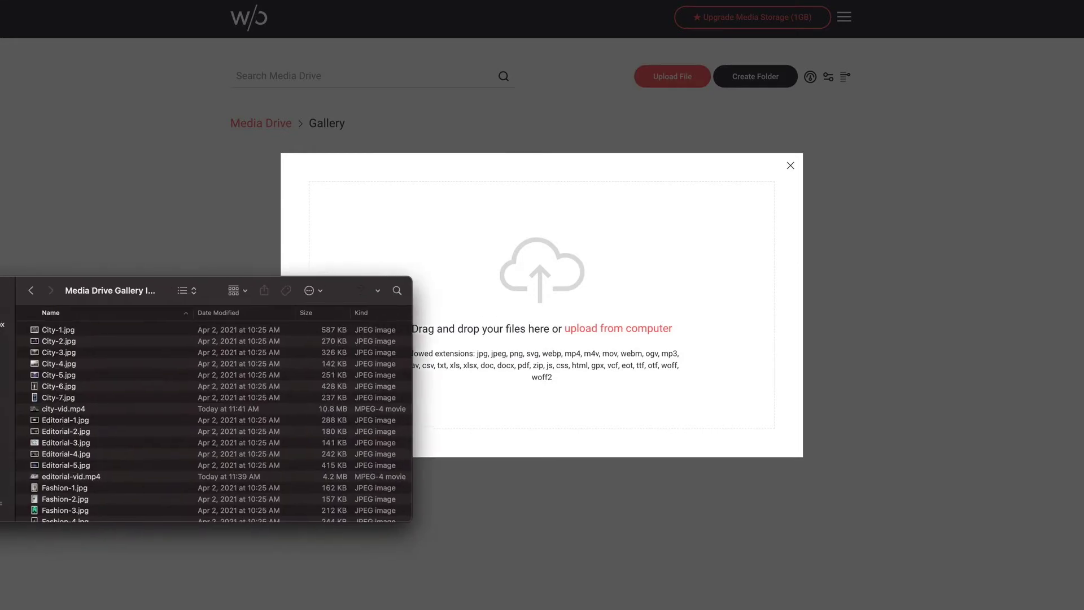
{"action": "key", "text": "super+a"}
{"action": "left_click_drag", "start_coordinate": [52, 335], "coordinate": [493, 340]}
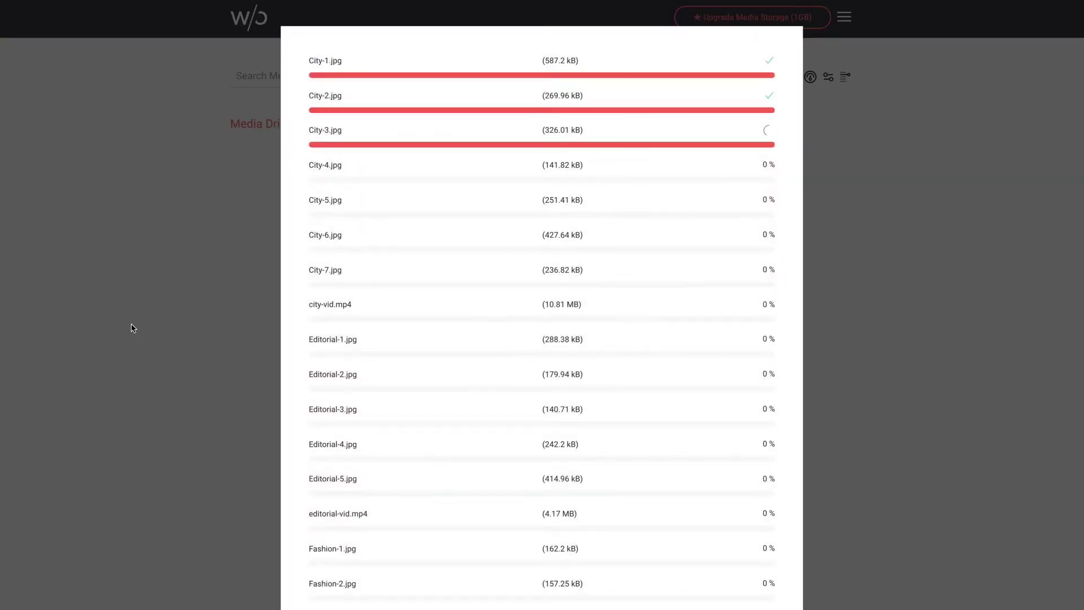
{"action": "key", "text": "super+Tab"}
{"action": "key", "text": "super+a"}
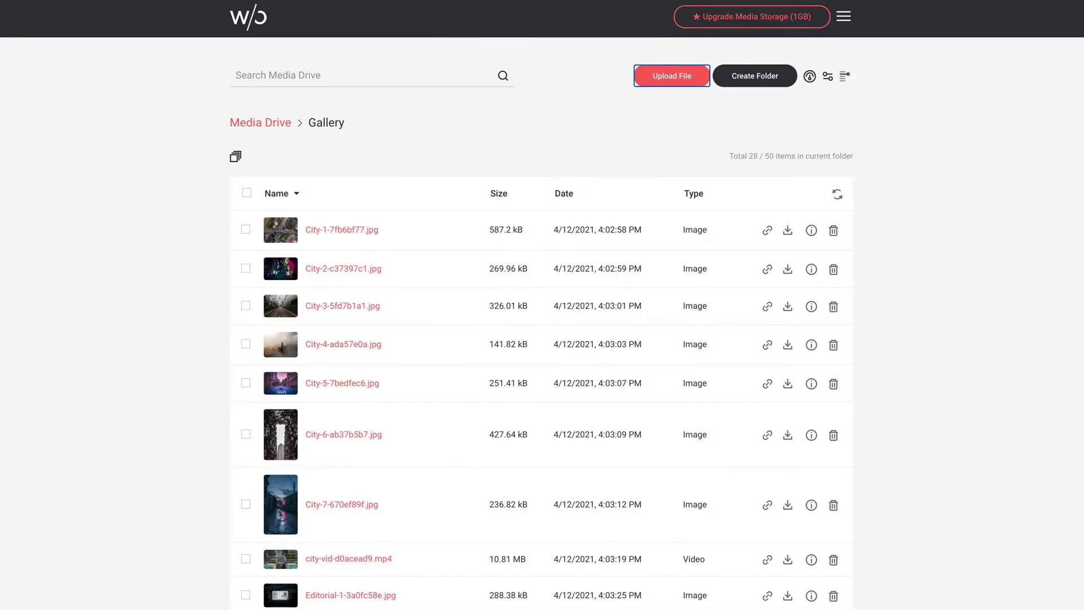
{"action": "scroll", "coordinate": [222, 366], "scroll_direction": "down", "scroll_amount": 10}
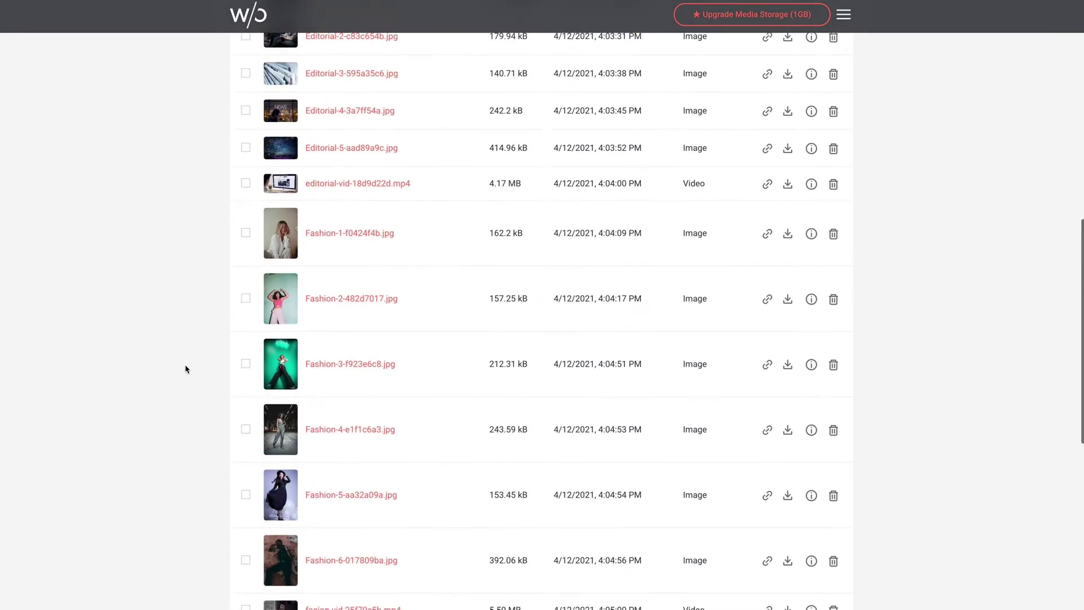
{"action": "scroll", "coordinate": [186, 369], "scroll_direction": "down", "scroll_amount": 5}
{"action": "scroll", "coordinate": [185, 367], "scroll_direction": "up", "scroll_amount": 15}
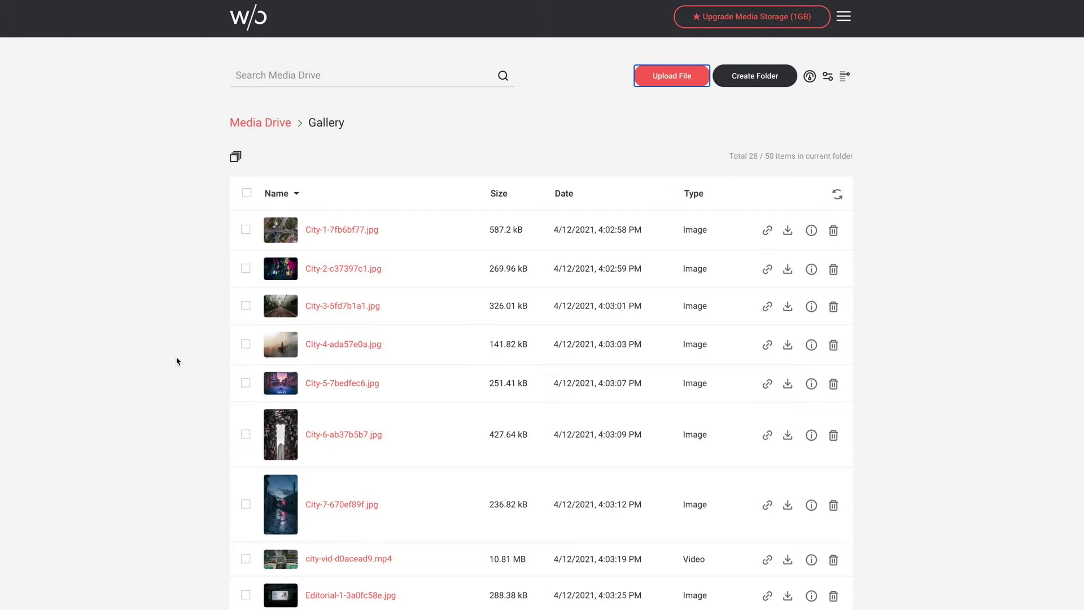
Give City-1-7fb6bf77.jpg title 'Picture One', a Lorem ipsum description and category Lifestyle
{"action": "left_click", "coordinate": [812, 231]}
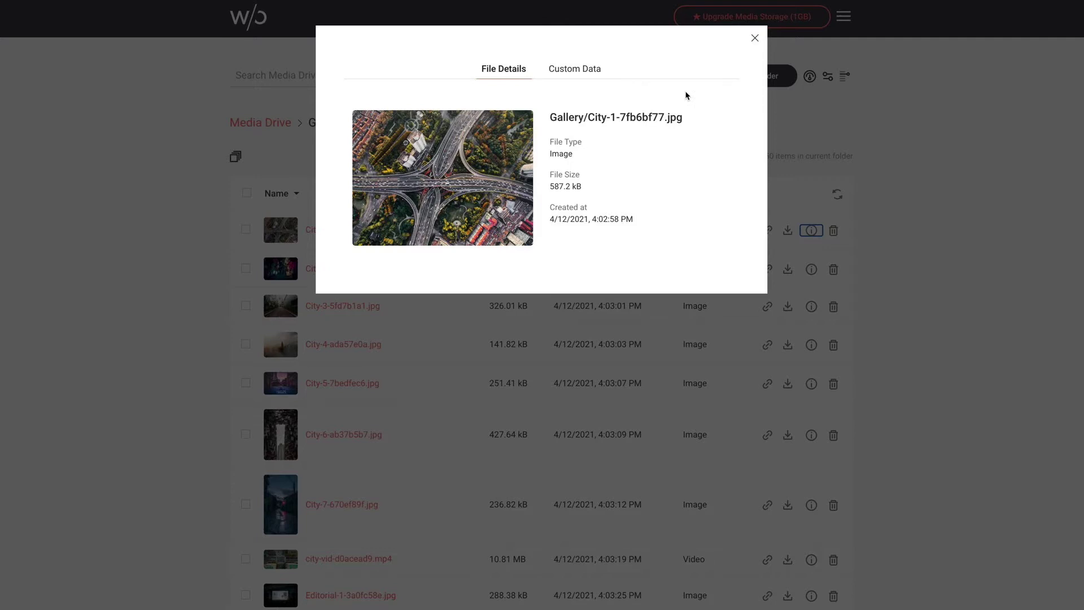
{"action": "left_click", "coordinate": [575, 70]}
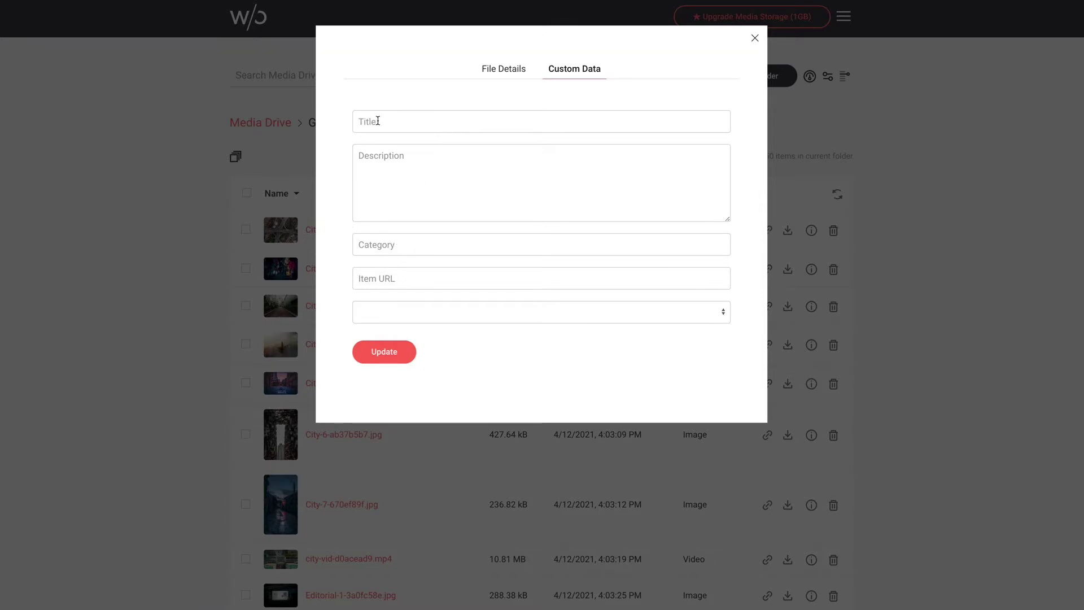
{"action": "left_click", "coordinate": [377, 120]}
{"action": "type", "text": "Picture One"}
{"action": "key", "text": "Tab"}
{"action": "type", "text": "Lorem ipsum dolor sit amet, consectetur adipiscing elit, sed do eiusmod tempor incididunt ut labore et dolore magna aliqua. Ut enim ad minim veniam, quis nostrud exercitation ullamco laboris nisi ut aliquip ex ea commodo consequat"}
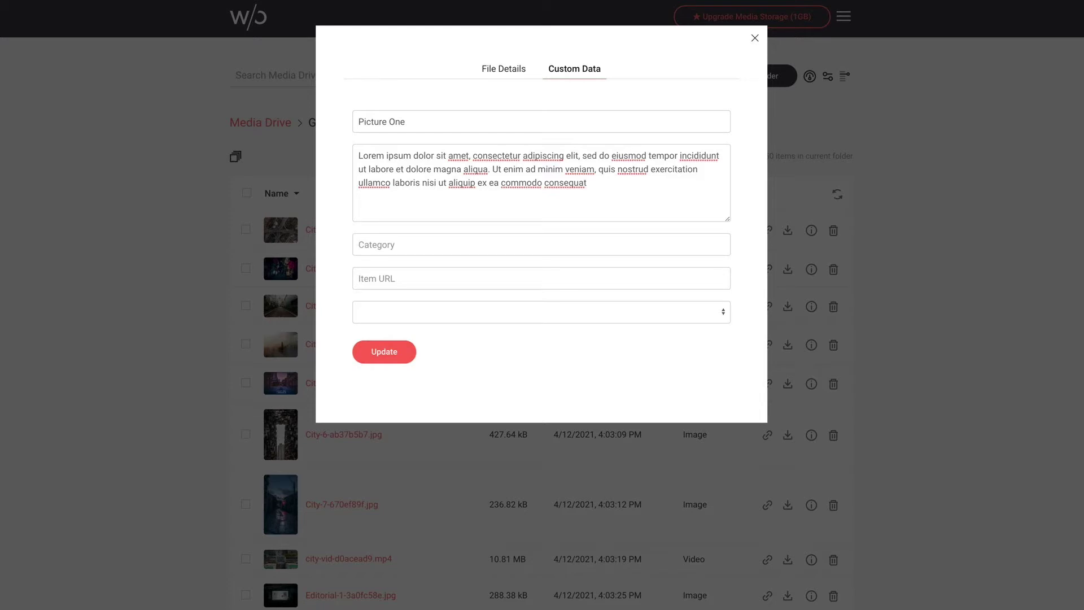
{"action": "type", "text": "Lifestyle"}
{"action": "left_click", "coordinate": [381, 352]}
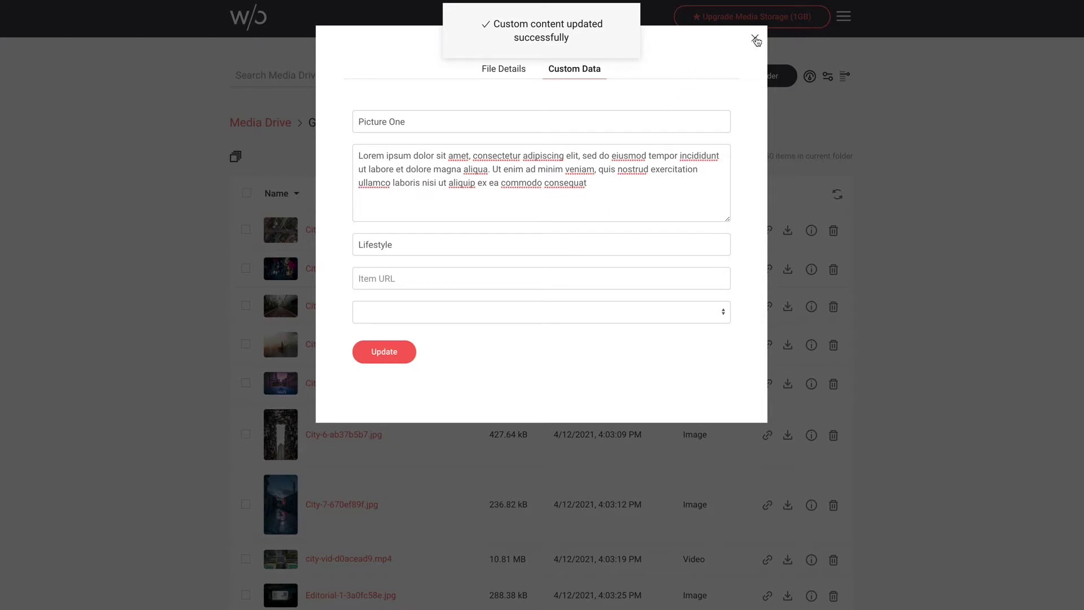
Close the file details window and reopen the custom data to confirm it saved
{"action": "left_click", "coordinate": [756, 40]}
{"action": "left_click", "coordinate": [811, 344]}
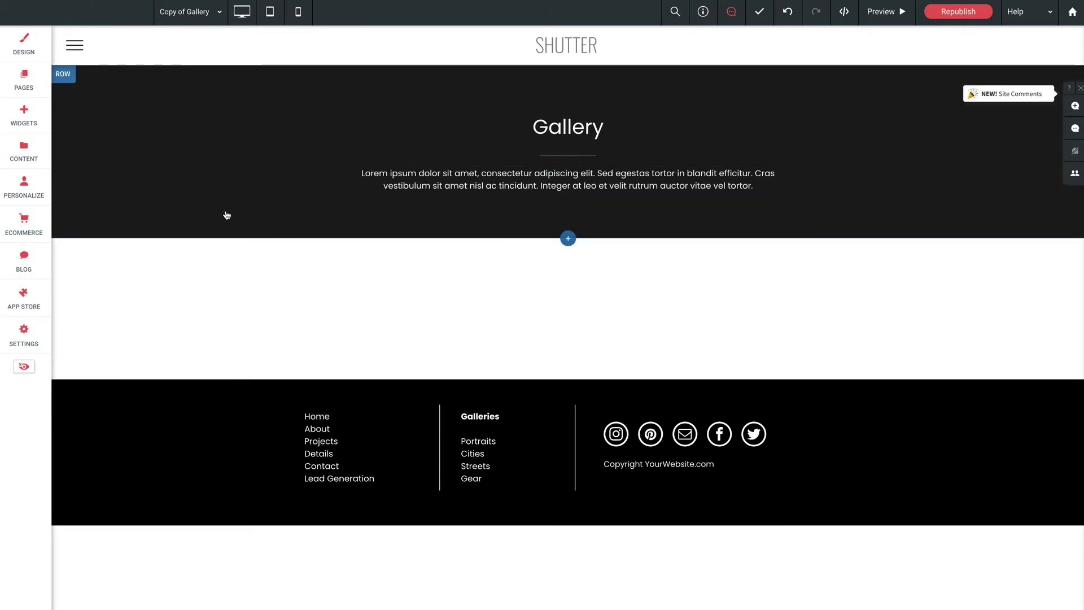
Place a Media Drive Gallery widget below the Gallery heading and close its settings
{"action": "left_click", "coordinate": [23, 116]}
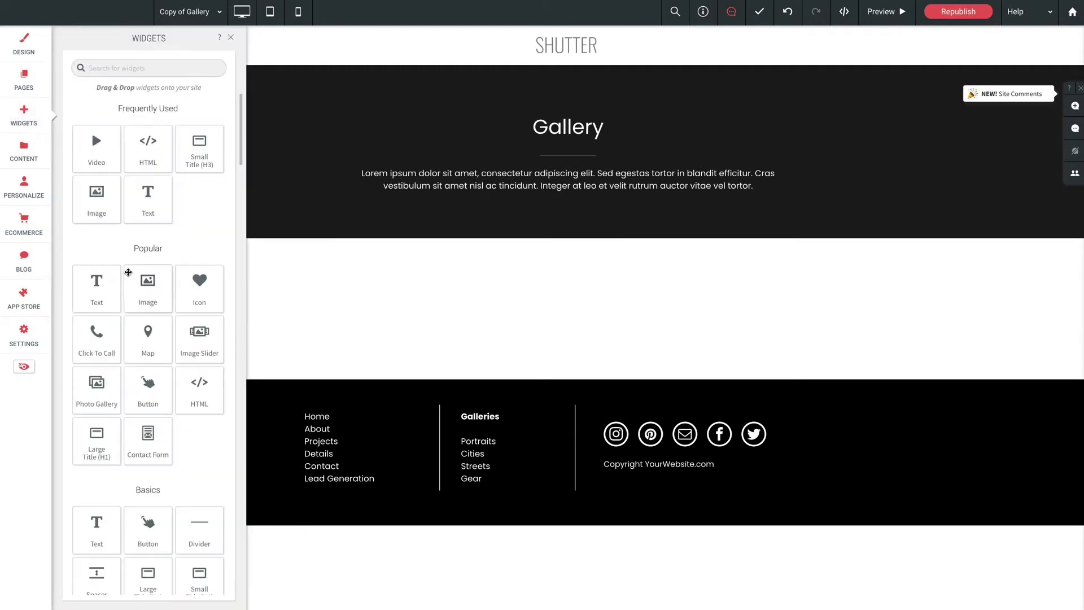
{"action": "scroll", "coordinate": [128, 269], "scroll_direction": "down", "scroll_amount": 15}
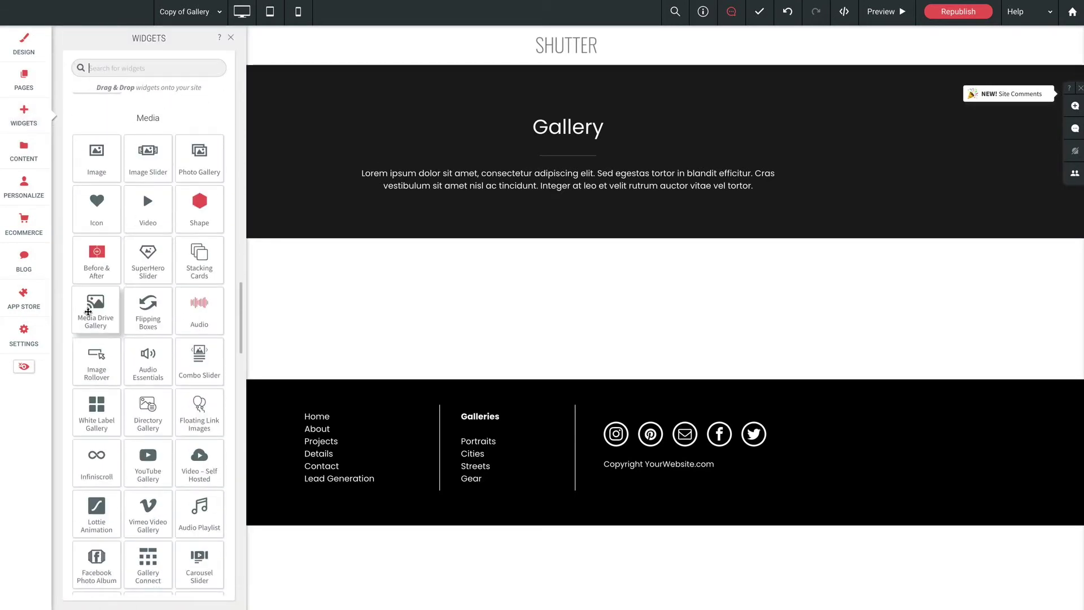
{"action": "left_click_drag", "start_coordinate": [93, 309], "coordinate": [564, 311]}
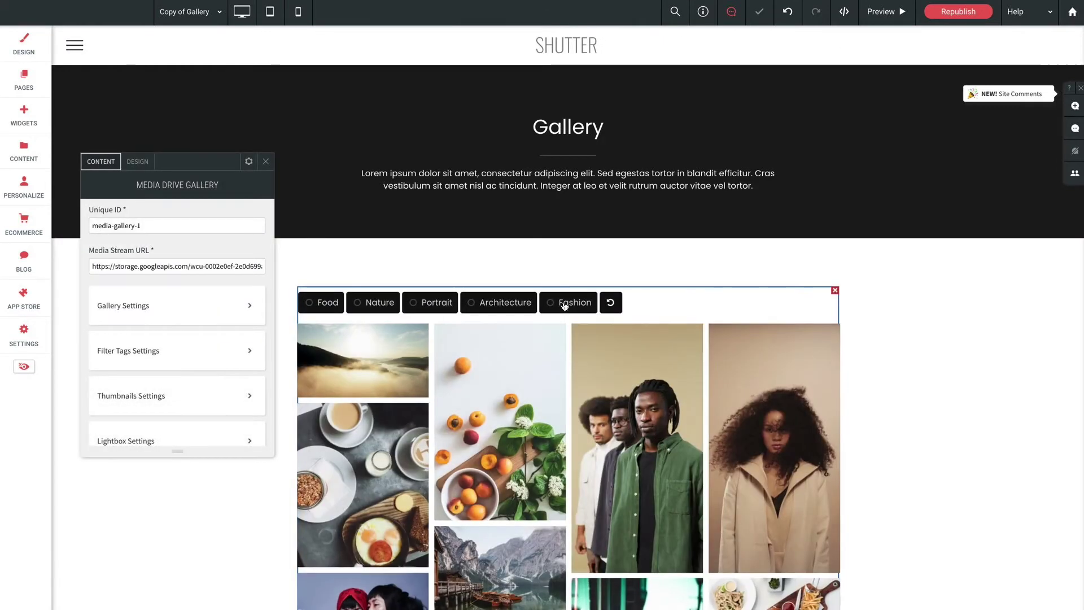
{"action": "left_click", "coordinate": [266, 162]}
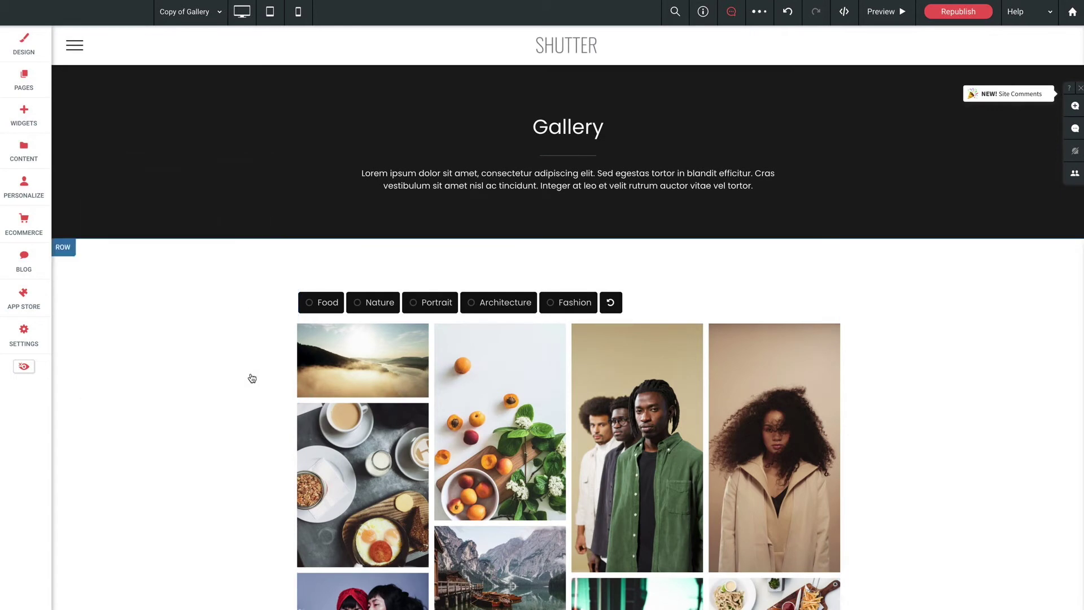
{"action": "scroll", "coordinate": [251, 377], "scroll_direction": "down", "scroll_amount": 9}
{"action": "scroll", "coordinate": [253, 376], "scroll_direction": "up", "scroll_amount": 8}
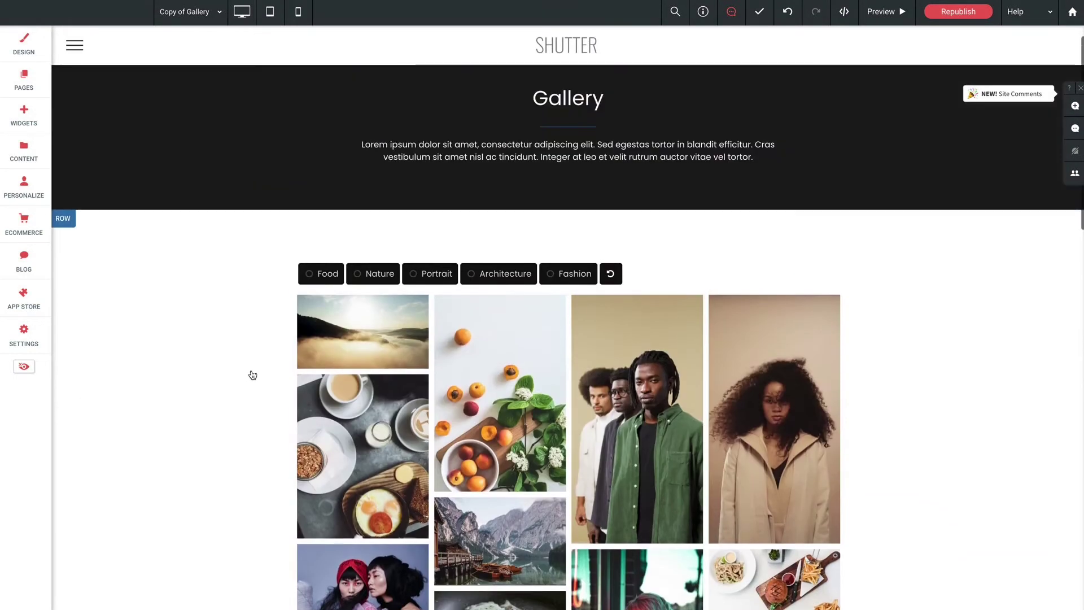
{"action": "scroll", "coordinate": [253, 375], "scroll_direction": "down", "scroll_amount": 1}
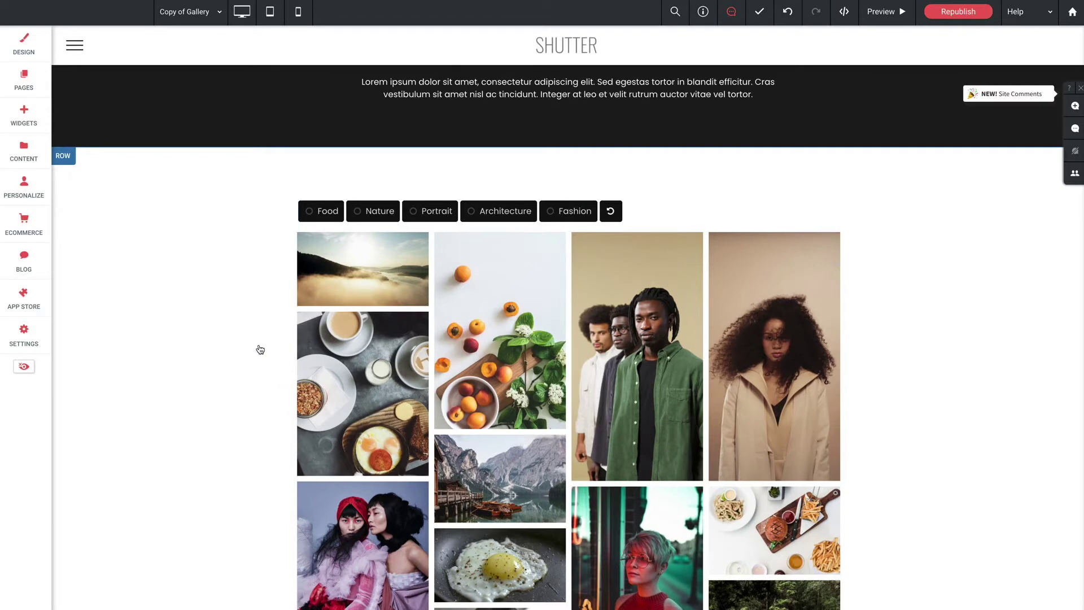
Open the gallery widget's settings, move the panel aside, and check Unique ID media-gallery-1
{"action": "left_click", "coordinate": [351, 251]}
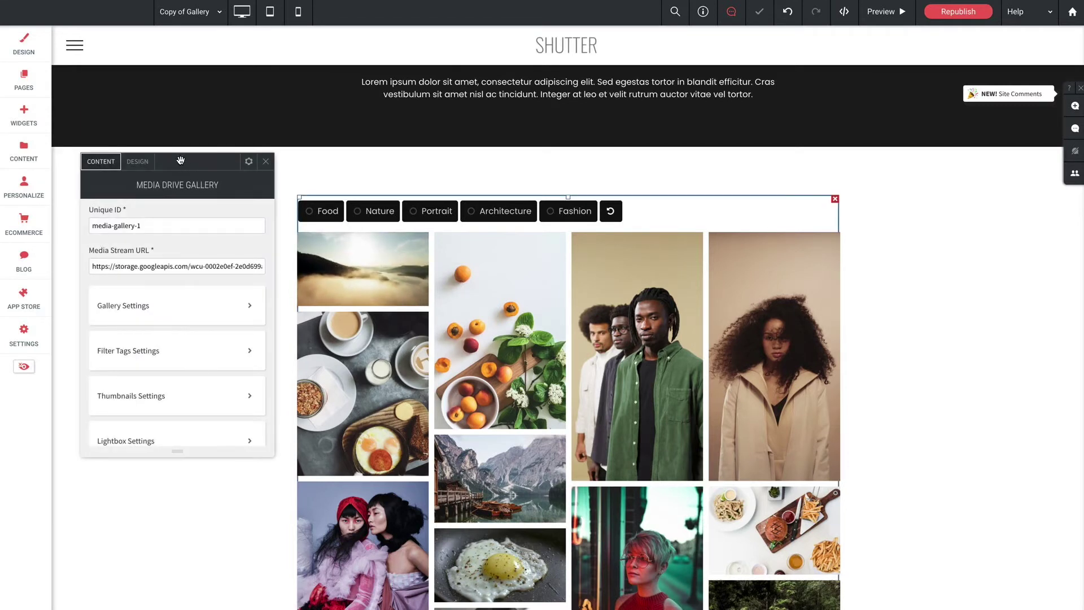
{"action": "left_click_drag", "start_coordinate": [180, 160], "coordinate": [306, 159]}
{"action": "left_click_drag", "start_coordinate": [218, 224], "coordinate": [277, 223]}
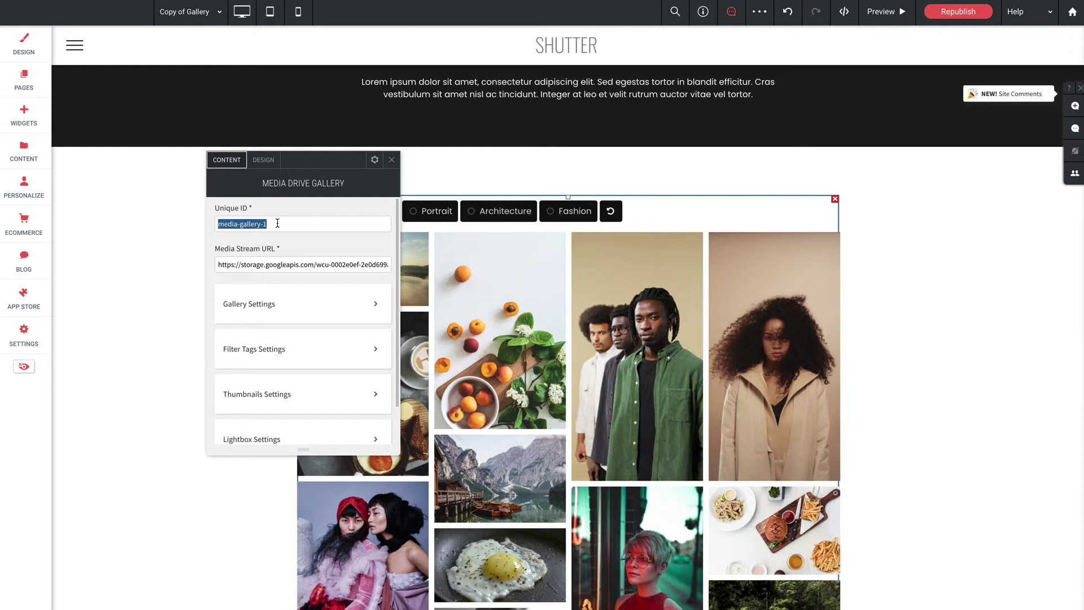
{"action": "left_click", "coordinate": [283, 224]}
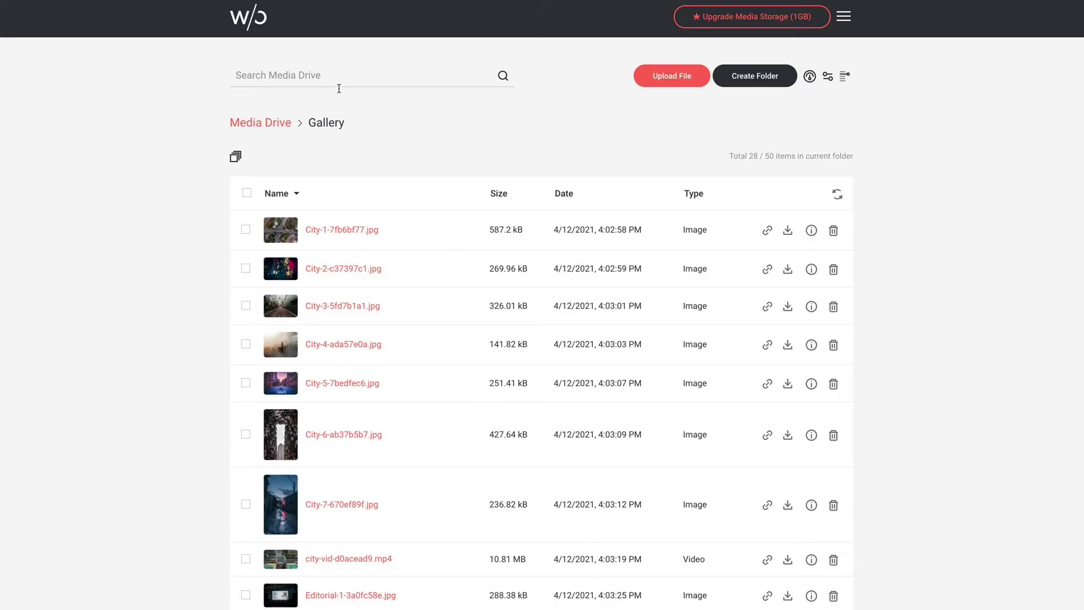
Enable Media Stream on the Gallery folder and copy its output.json stream URL
{"action": "left_click", "coordinate": [266, 122]}
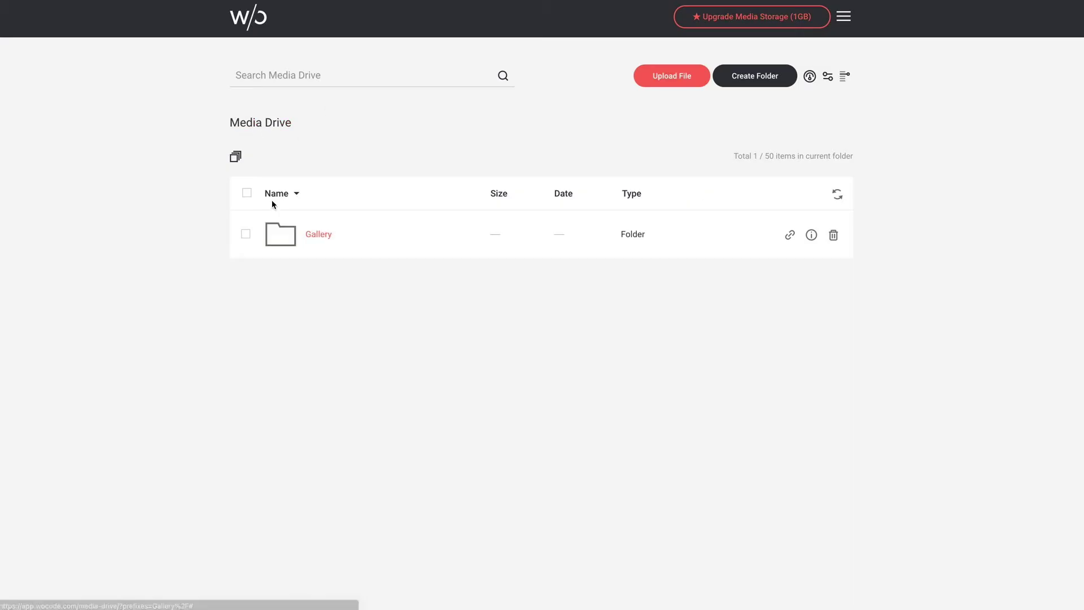
{"action": "left_click", "coordinate": [811, 235]}
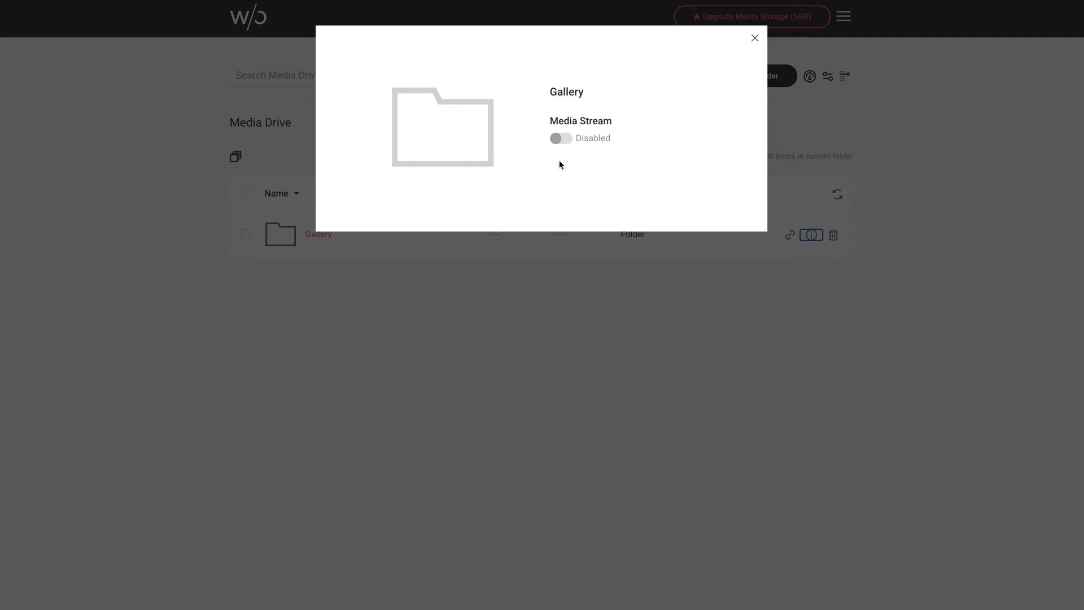
{"action": "left_click", "coordinate": [560, 139]}
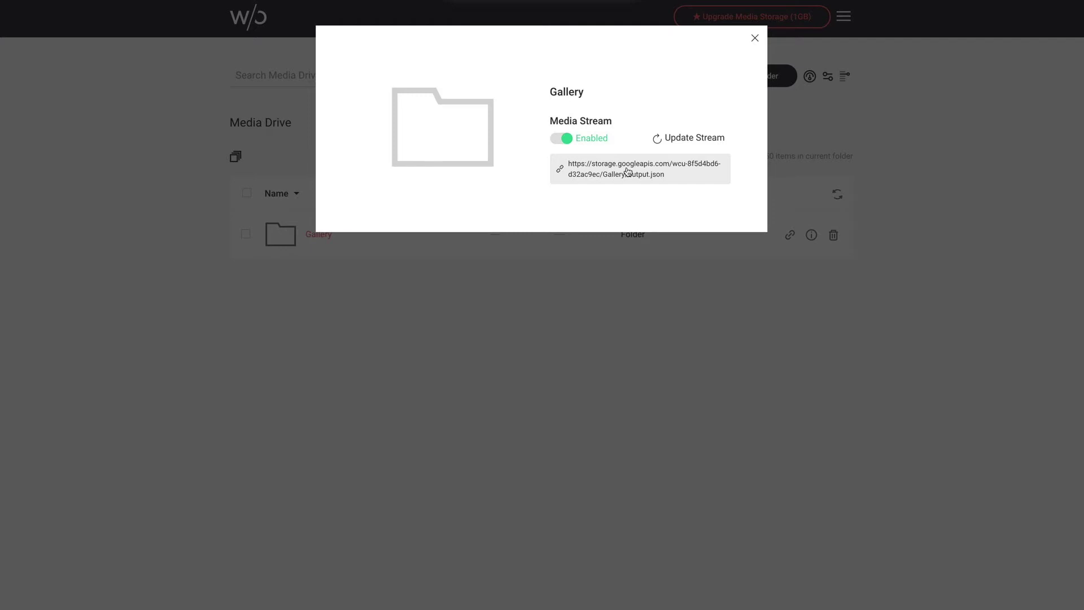
{"action": "left_click", "coordinate": [628, 172]}
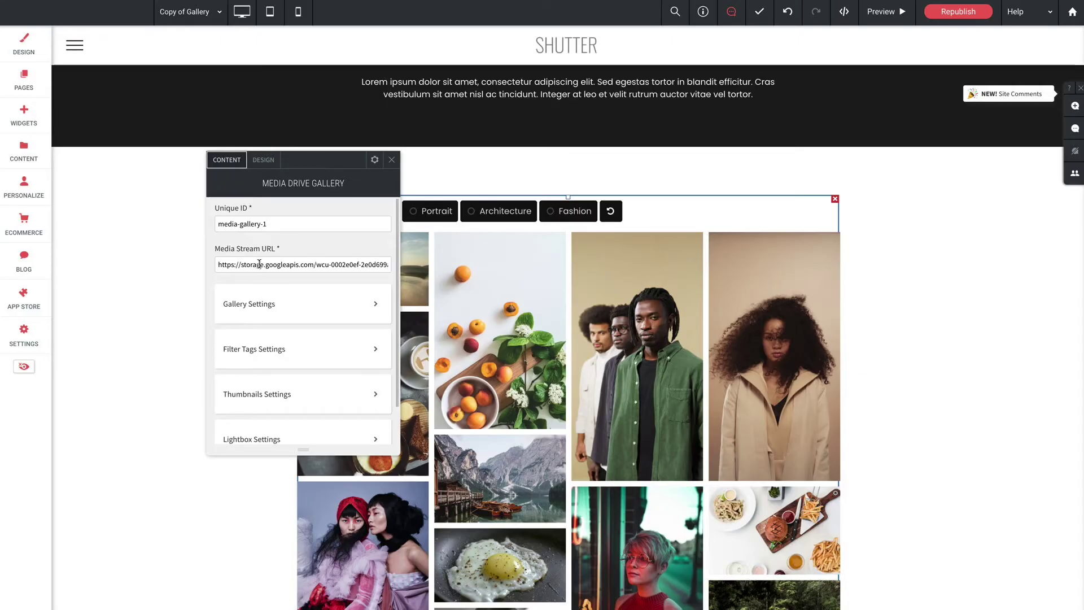
Replace the widget's Media Stream URL with the Gallery folder's stream URL
{"action": "triple_click", "coordinate": [259, 264]}
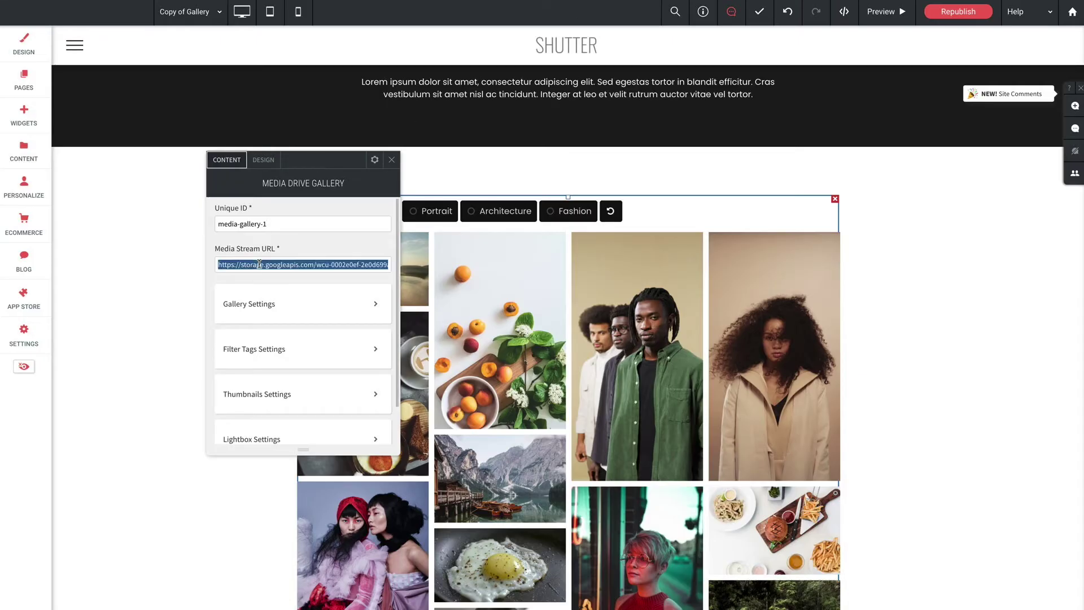
{"action": "key", "text": "ctrl+v"}
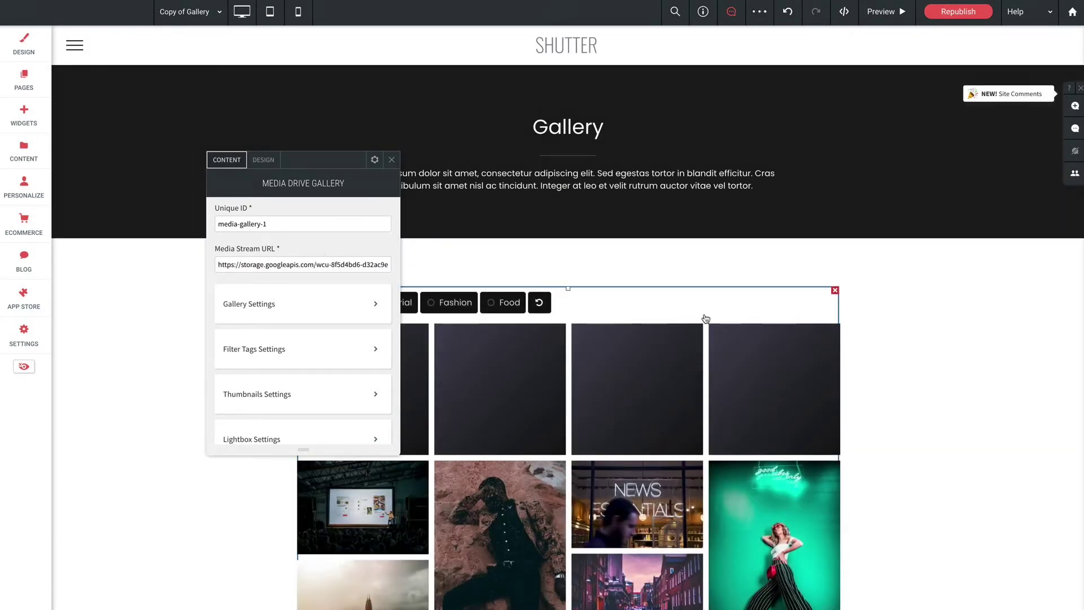
{"action": "scroll", "coordinate": [705, 316], "scroll_direction": "down", "scroll_amount": 2}
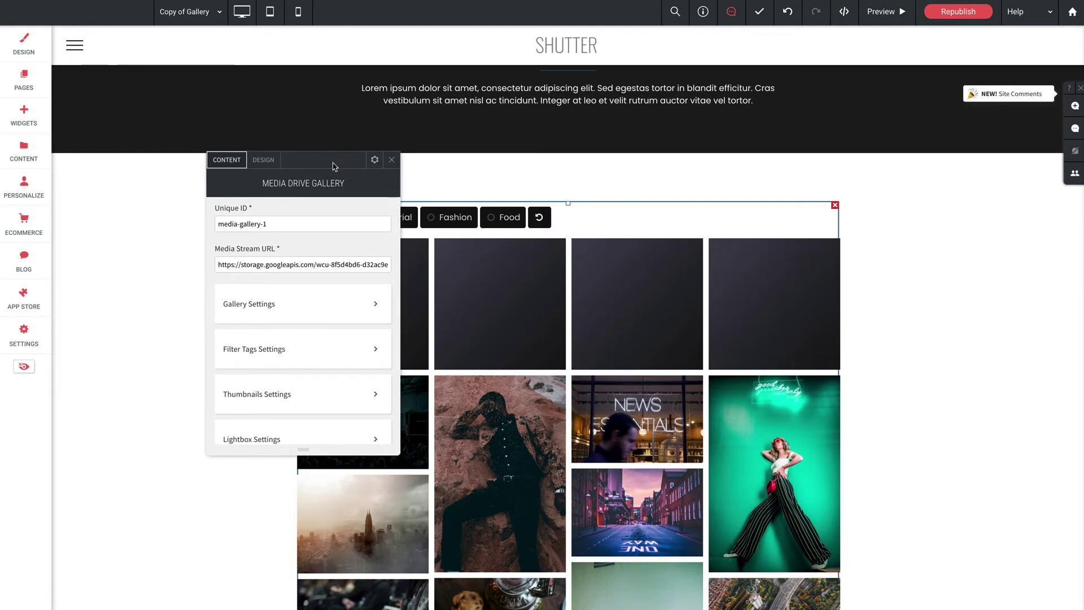
{"action": "left_click_drag", "start_coordinate": [333, 165], "coordinate": [207, 172]}
{"action": "scroll", "coordinate": [647, 279], "scroll_direction": "down", "scroll_amount": 3}
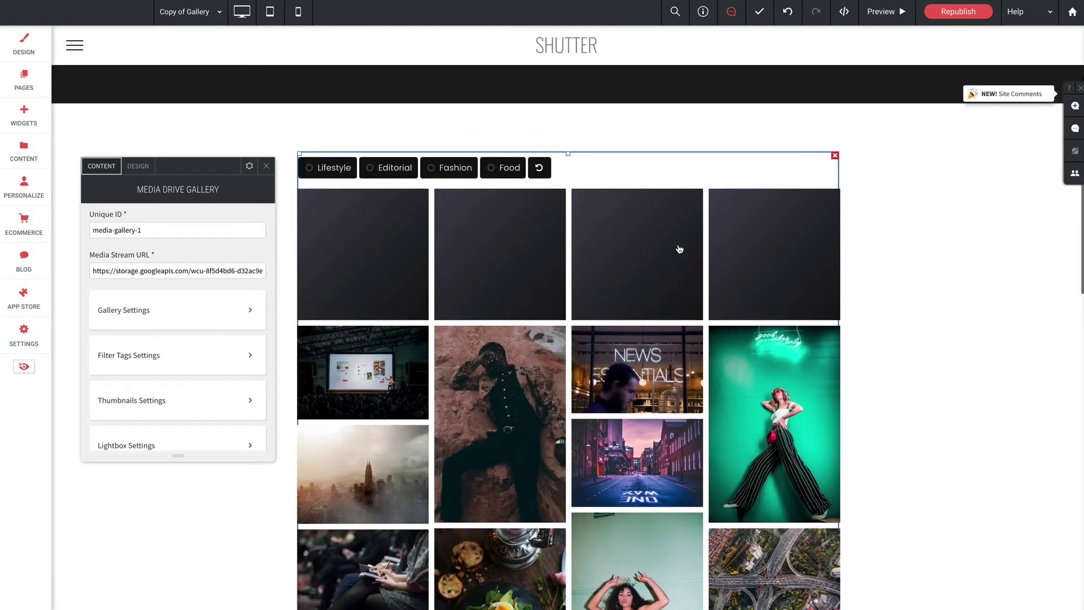
{"action": "scroll", "coordinate": [647, 278], "scroll_direction": "down", "scroll_amount": 10}
{"action": "scroll", "coordinate": [644, 282], "scroll_direction": "up", "scroll_amount": 12}
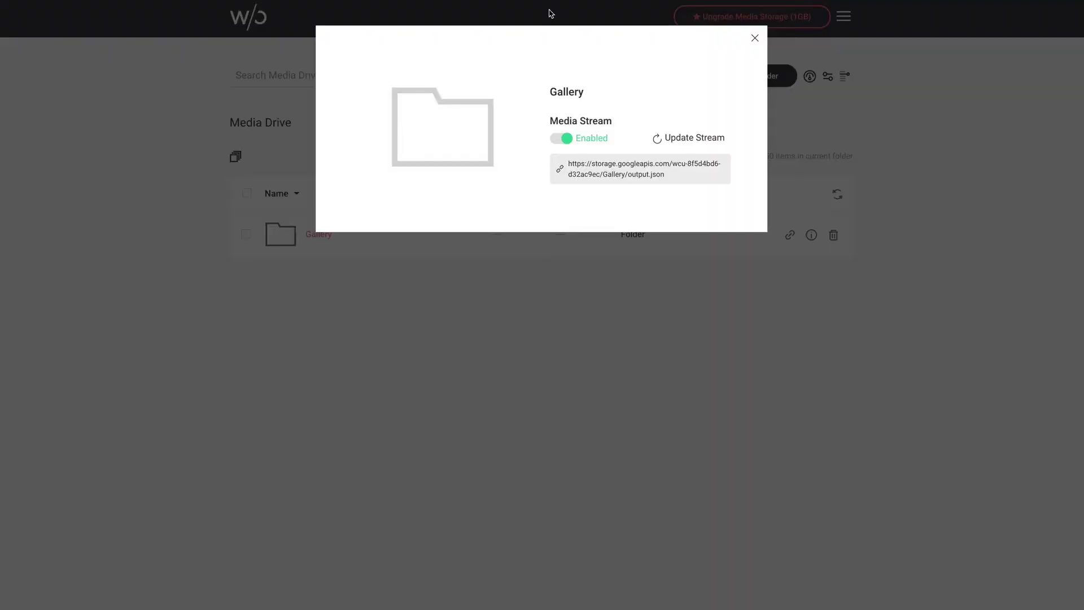
Open the Gallery folder and the details of city-vid-d0acead9.mp4
{"action": "left_click", "coordinate": [759, 43]}
{"action": "left_click", "coordinate": [310, 233]}
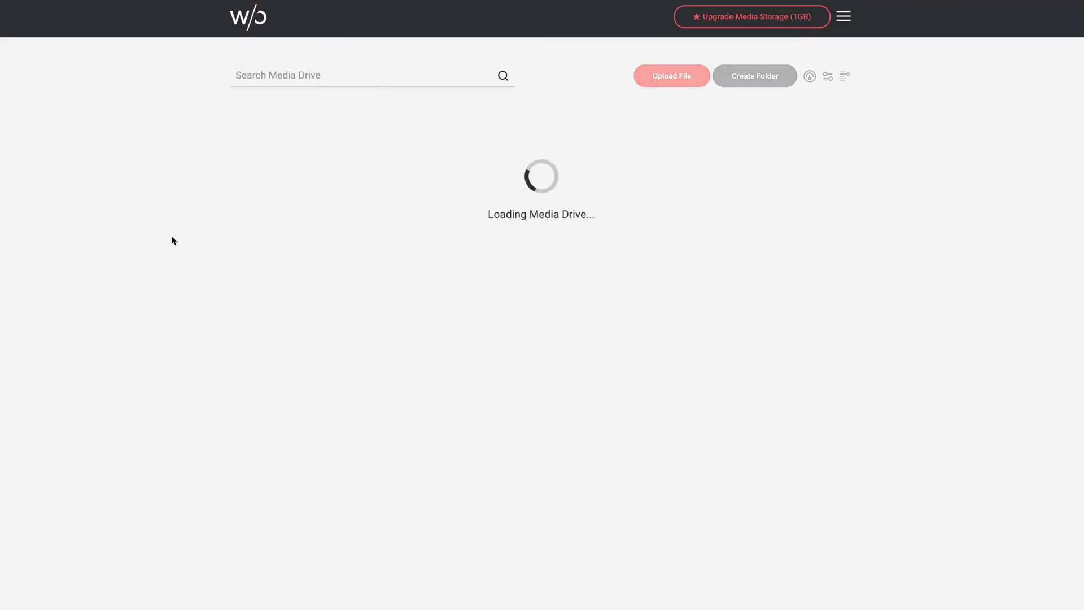
{"action": "scroll", "coordinate": [305, 307], "scroll_direction": "down", "scroll_amount": 5}
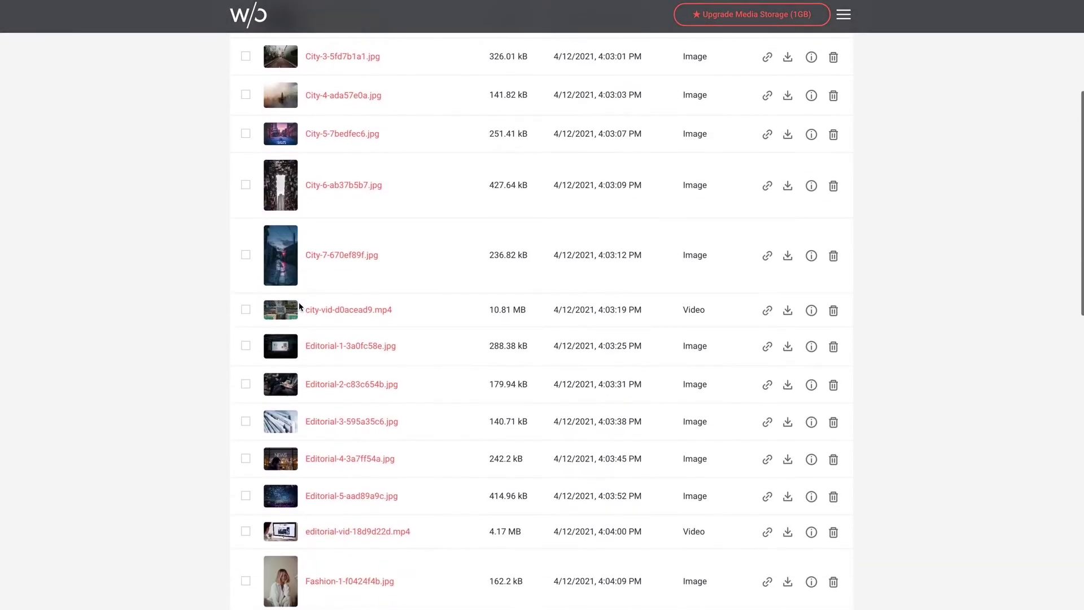
{"action": "left_click", "coordinate": [811, 311]}
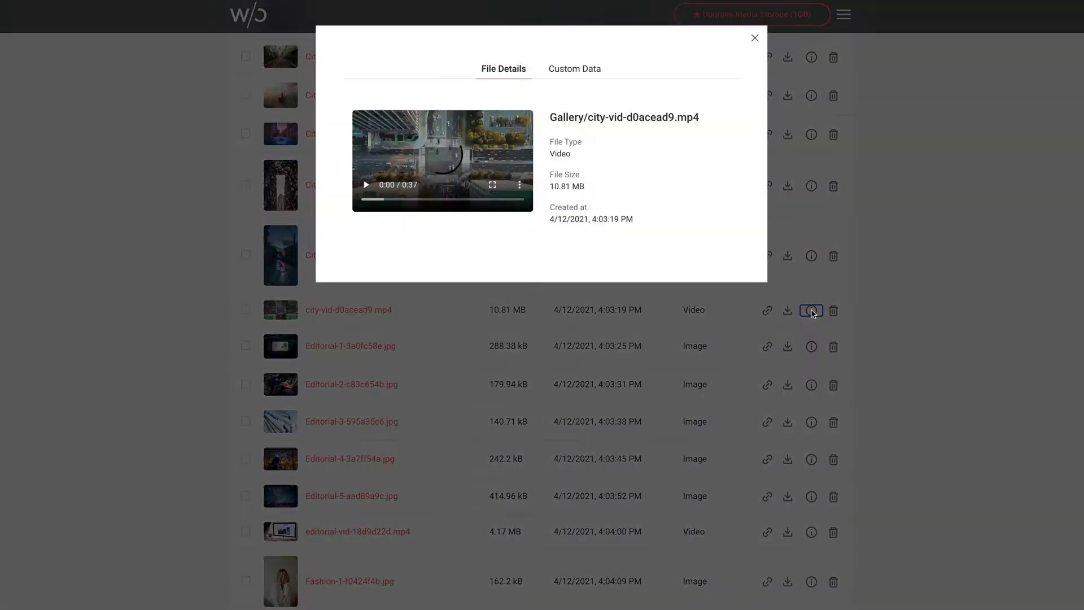
Set city-vid-thumb.jpg as the video's custom-data thumbnail and save it
{"action": "left_click", "coordinate": [569, 70]}
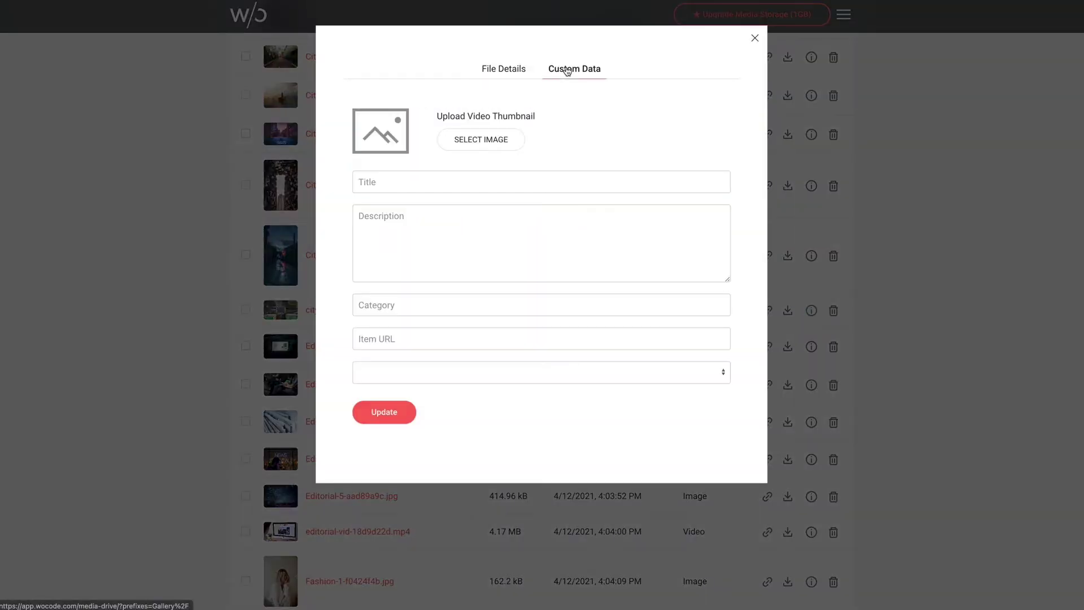
{"action": "left_click", "coordinate": [479, 143]}
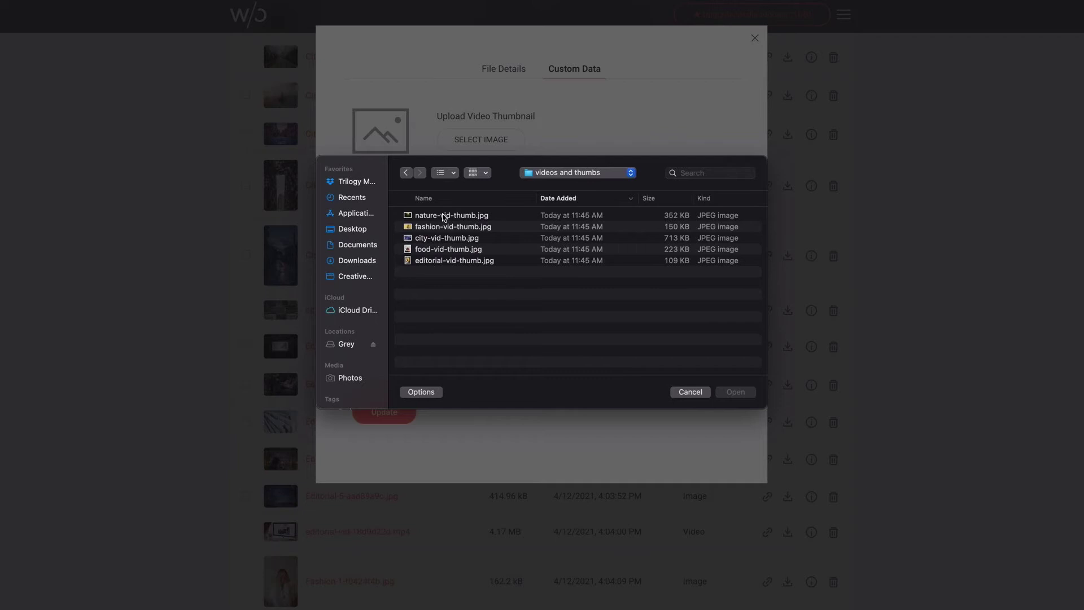
{"action": "left_click", "coordinate": [442, 238]}
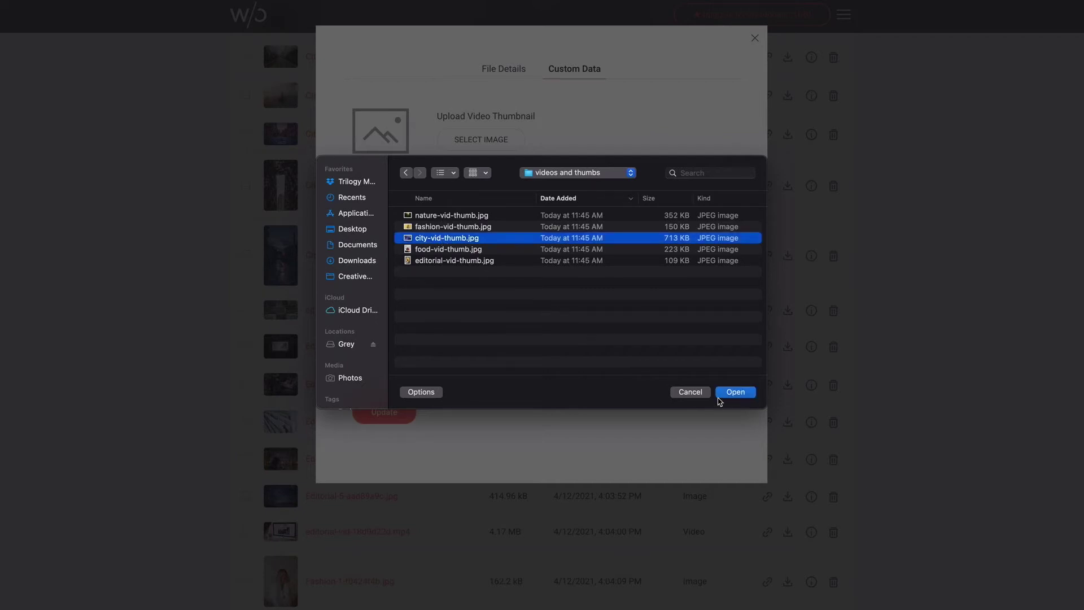
{"action": "left_click", "coordinate": [727, 393]}
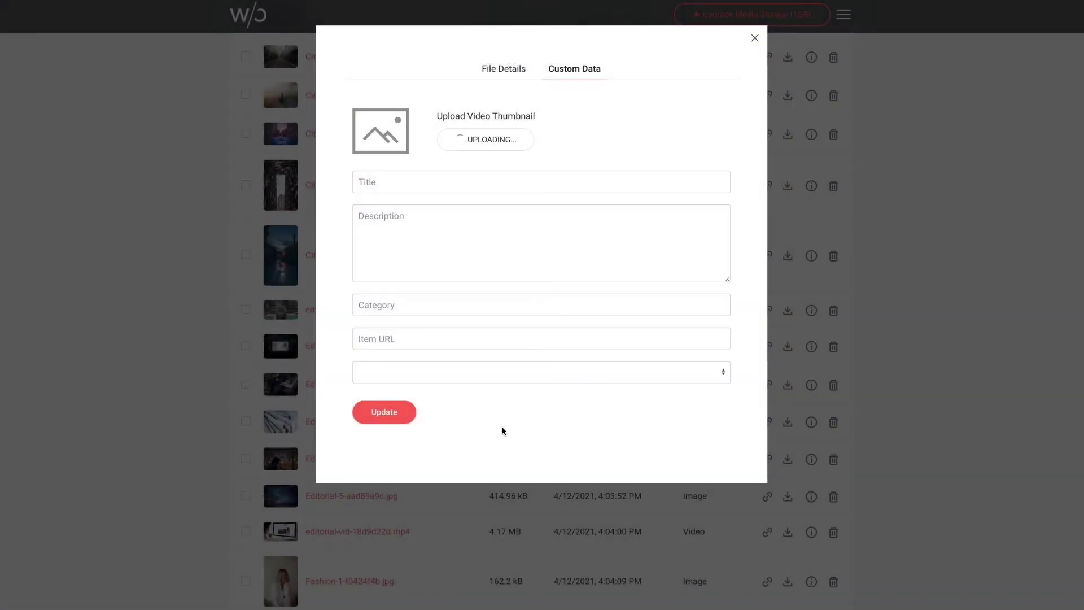
{"action": "left_click", "coordinate": [389, 412]}
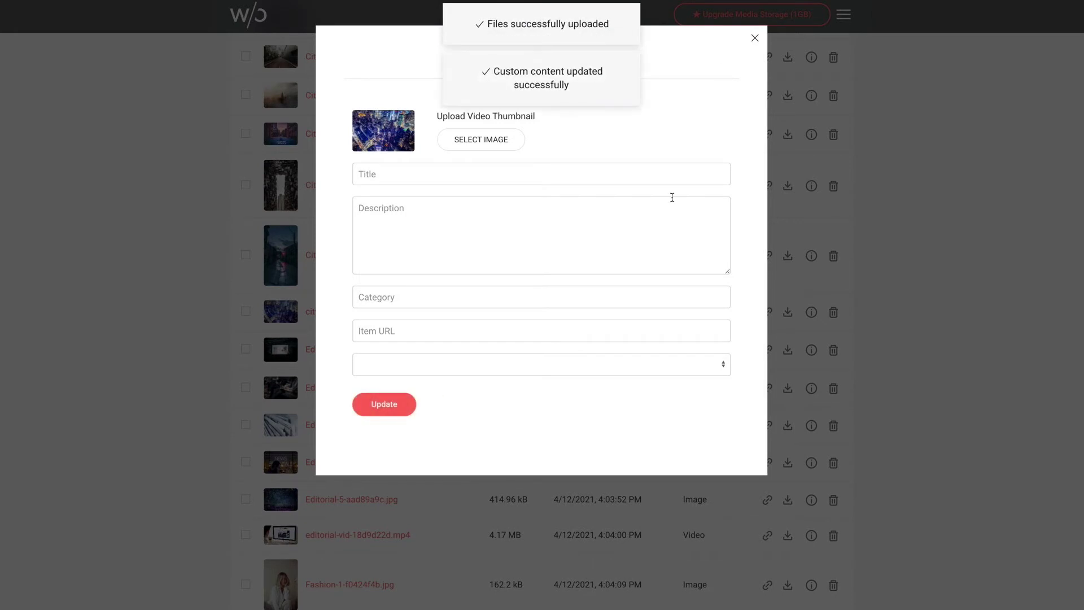
{"action": "left_click", "coordinate": [754, 39]}
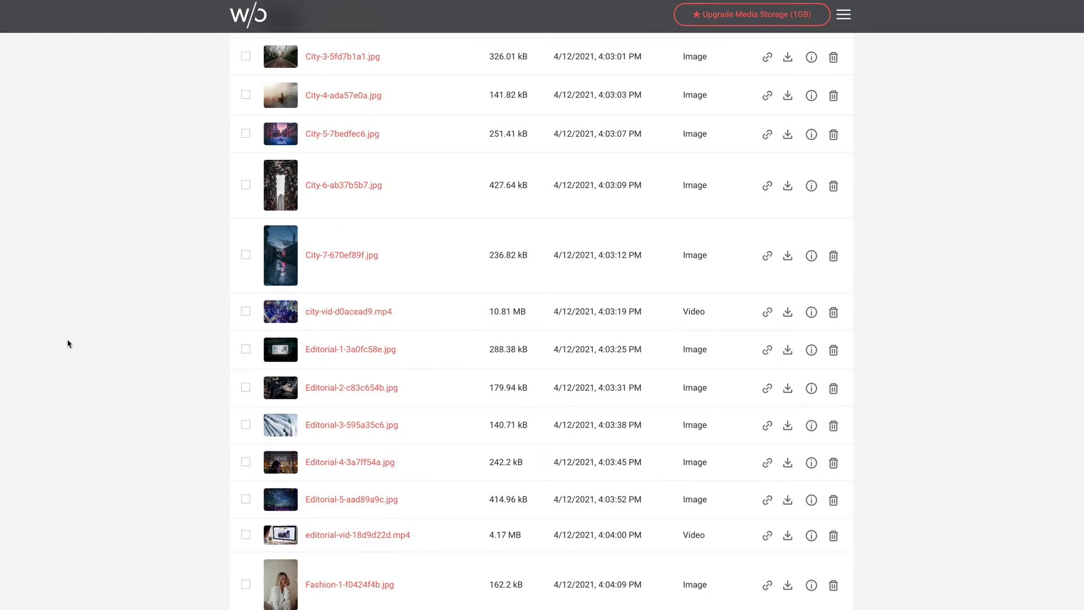
{"action": "scroll", "coordinate": [94, 344], "scroll_direction": "up", "scroll_amount": 5}
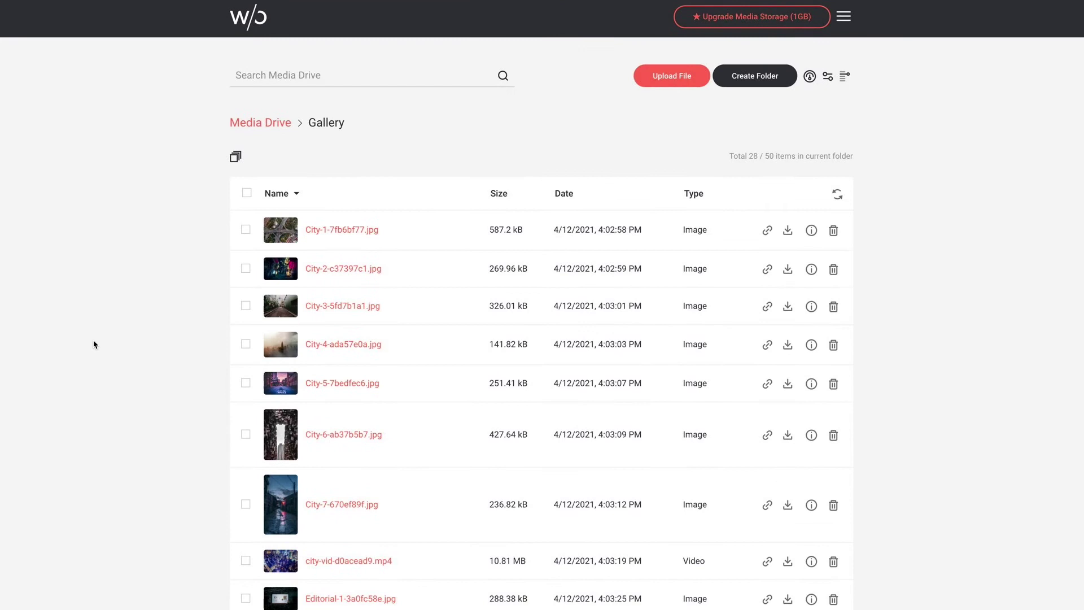
From the Media Drive top level, update the Gallery folder's media stream
{"action": "left_click", "coordinate": [250, 124]}
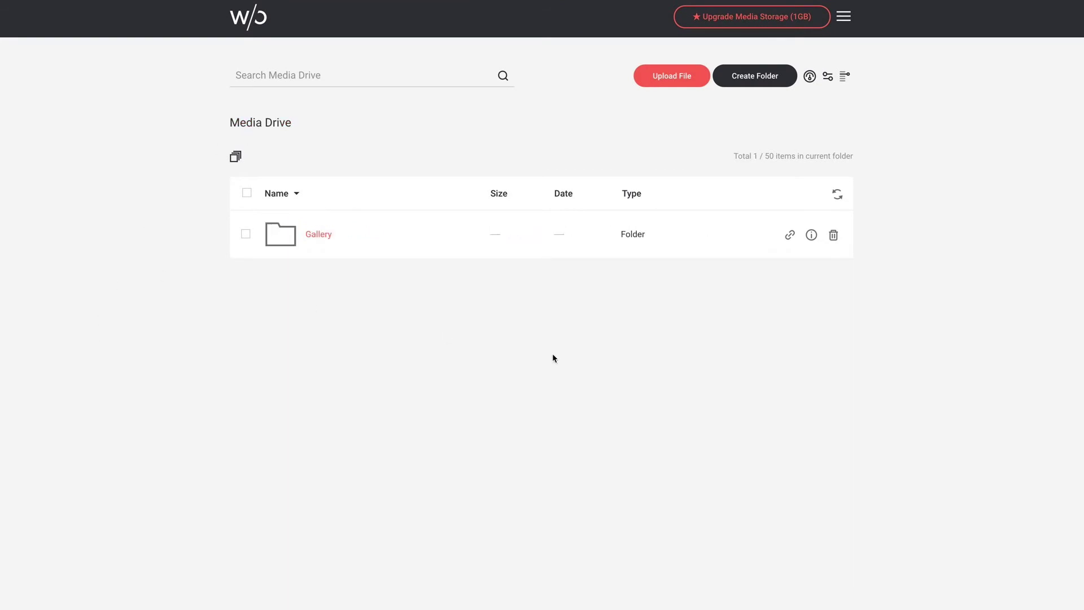
{"action": "left_click", "coordinate": [810, 237]}
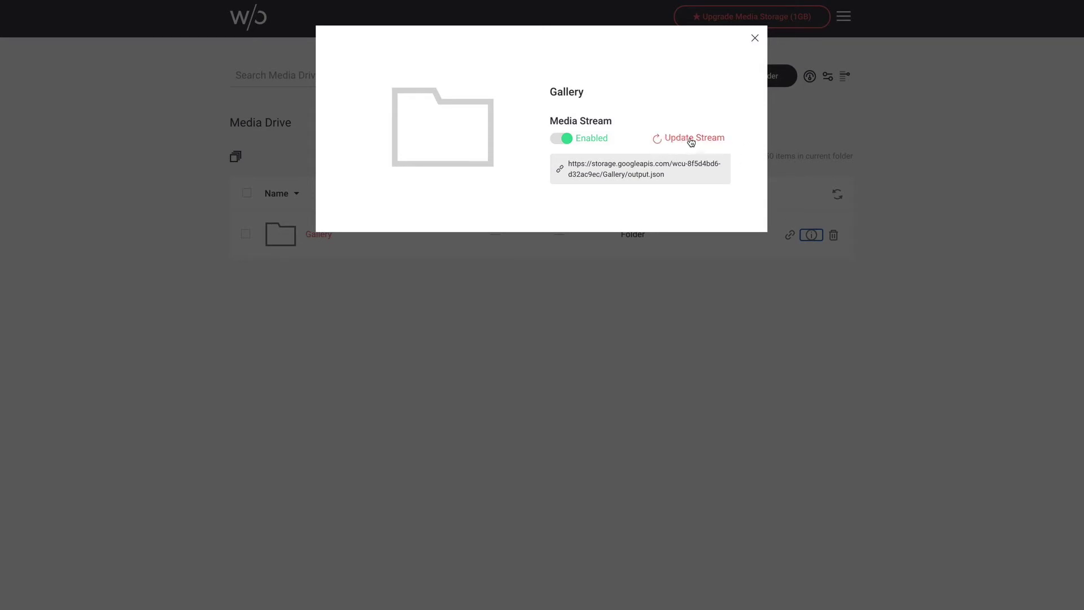
{"action": "left_click", "coordinate": [678, 142]}
Close the folder details and preview the Gallery page as visitors see it
{"action": "left_click", "coordinate": [754, 38]}
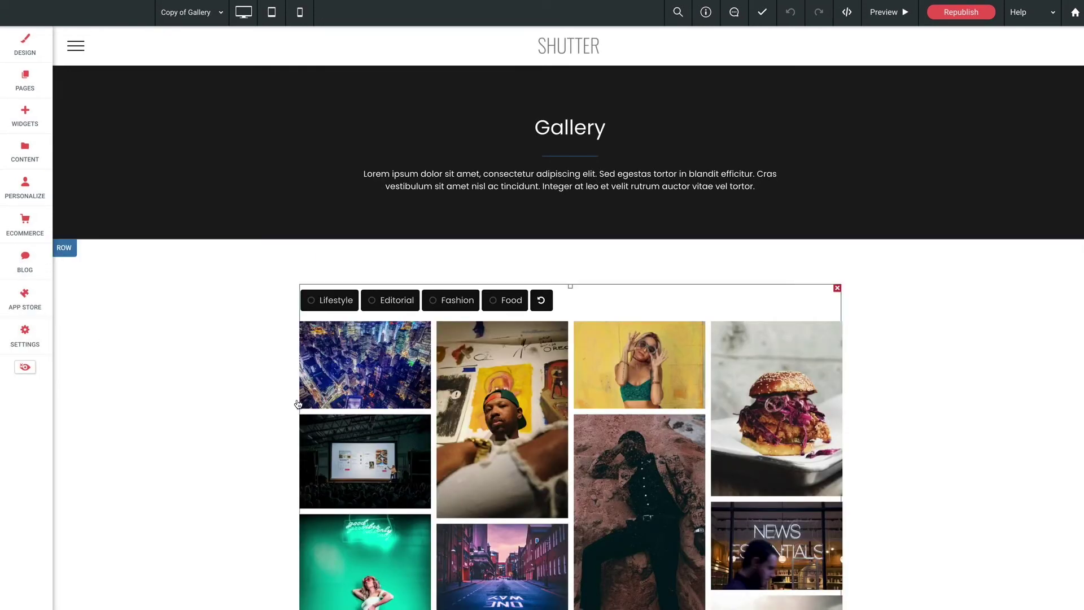
{"action": "scroll", "coordinate": [252, 397], "scroll_direction": "down", "scroll_amount": 3}
{"action": "scroll", "coordinate": [253, 396], "scroll_direction": "up", "scroll_amount": 3}
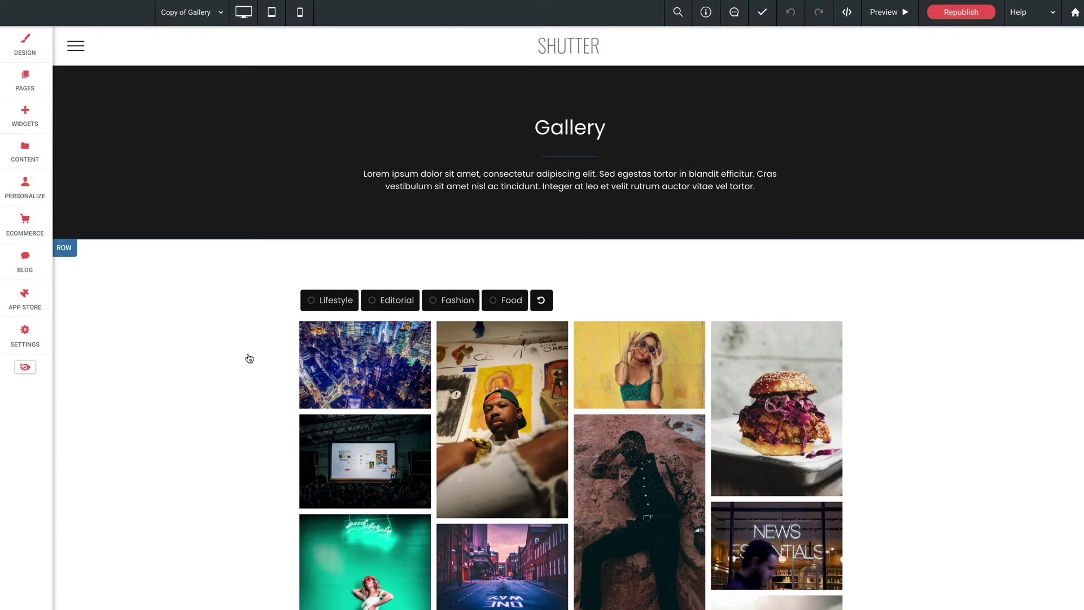
{"action": "left_click", "coordinate": [885, 11]}
{"action": "scroll", "coordinate": [225, 338], "scroll_direction": "down", "scroll_amount": 2}
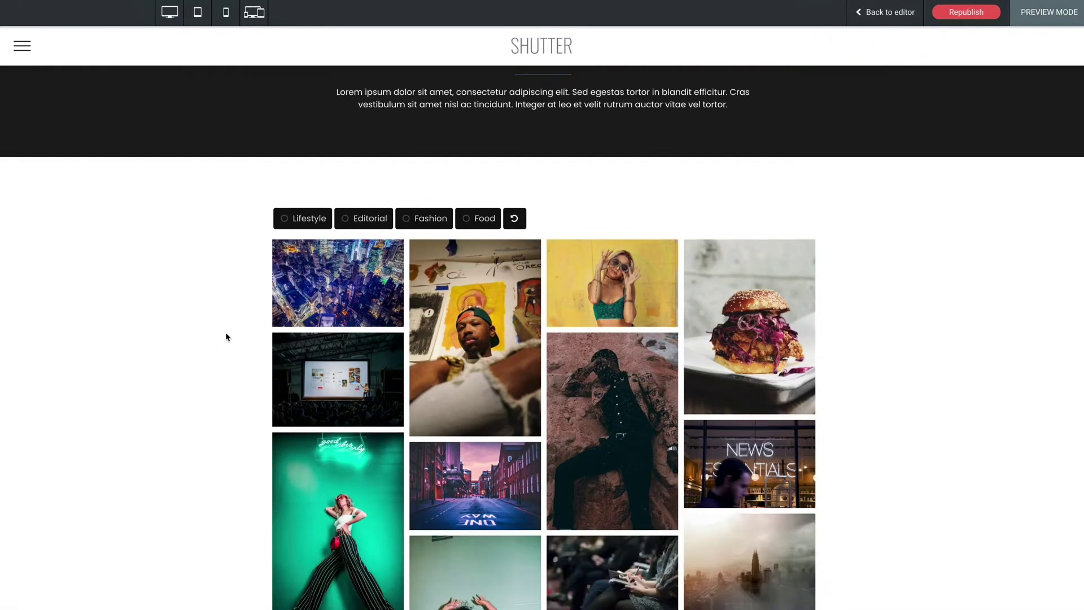
{"action": "scroll", "coordinate": [225, 337], "scroll_direction": "down", "scroll_amount": 5}
{"action": "scroll", "coordinate": [225, 337], "scroll_direction": "up", "scroll_amount": 5}
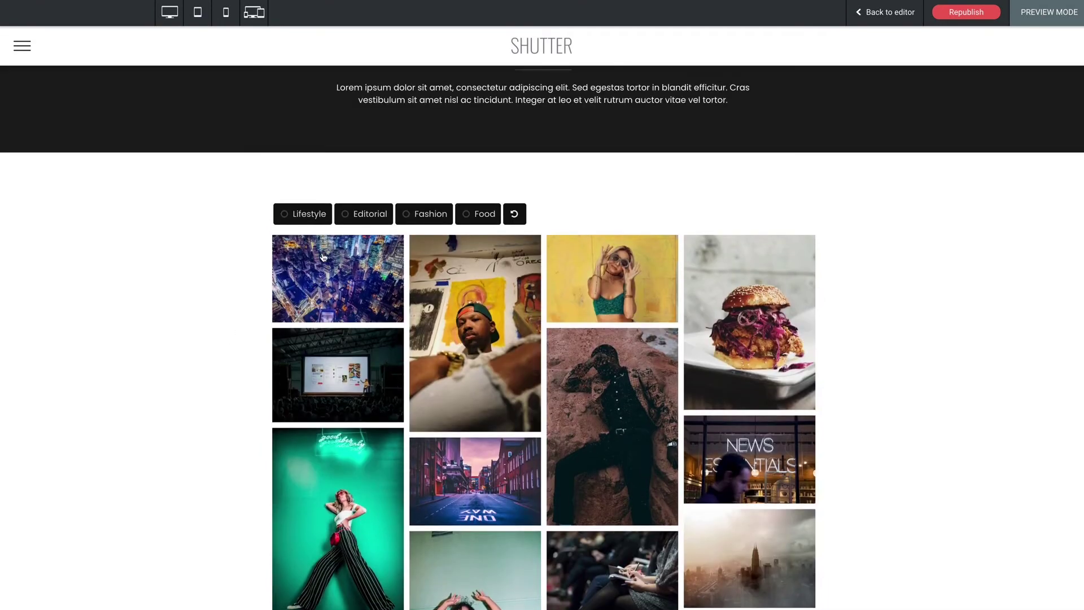
Toggle the Editorial and Food filters on and off, ending with all images shown
{"action": "left_click", "coordinate": [368, 215]}
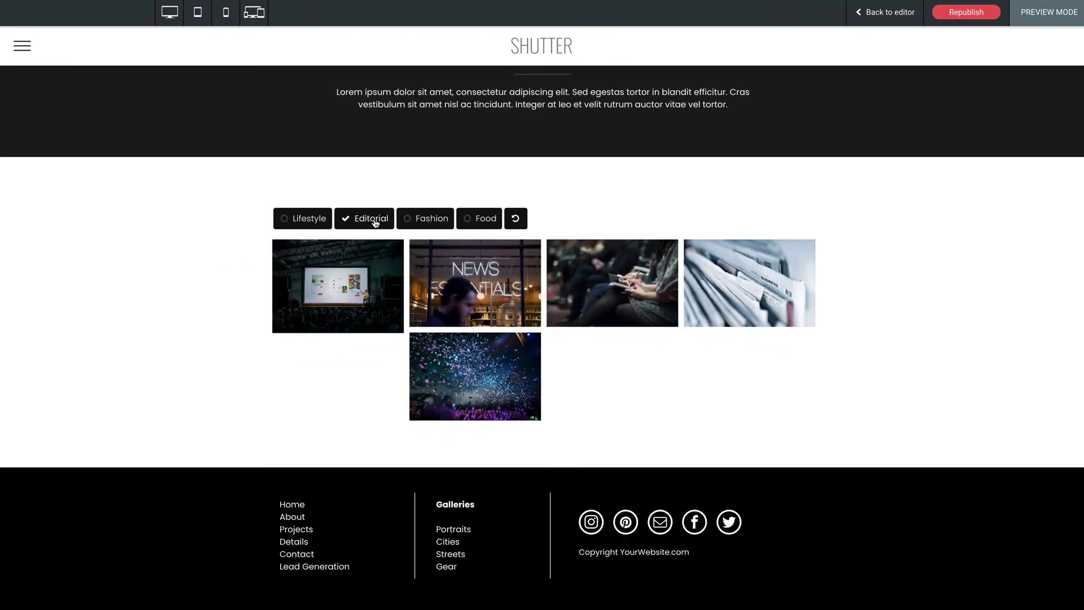
{"action": "left_click", "coordinate": [361, 218]}
{"action": "left_click", "coordinate": [474, 219]}
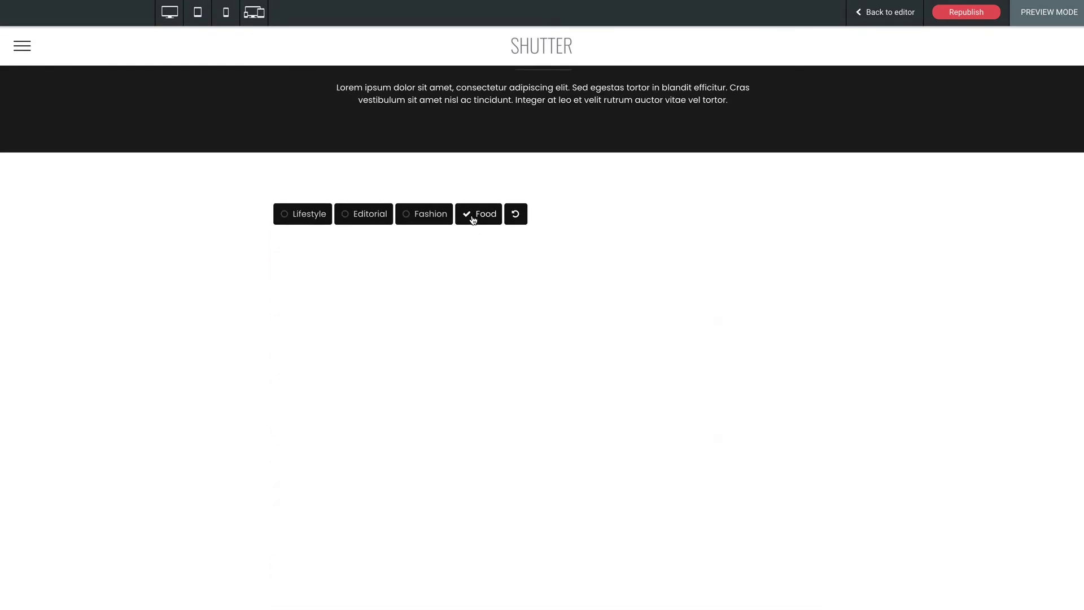
{"action": "left_click", "coordinate": [474, 218]}
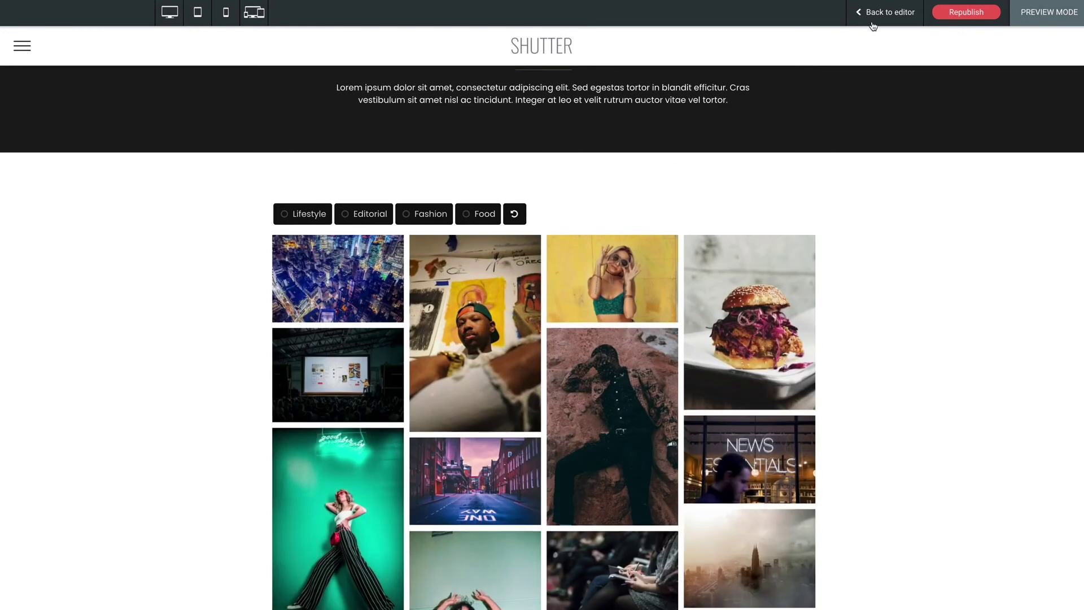
Back in the editor, open the gallery widget's Gallery Settings and move the panels aside
{"action": "left_click", "coordinate": [873, 23]}
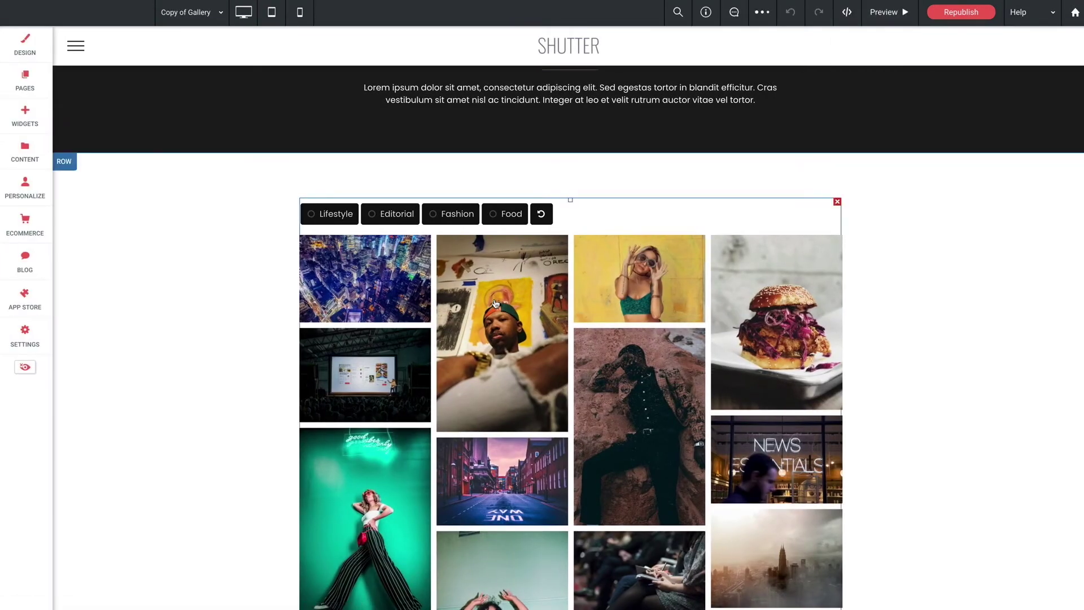
{"action": "left_click", "coordinate": [496, 305]}
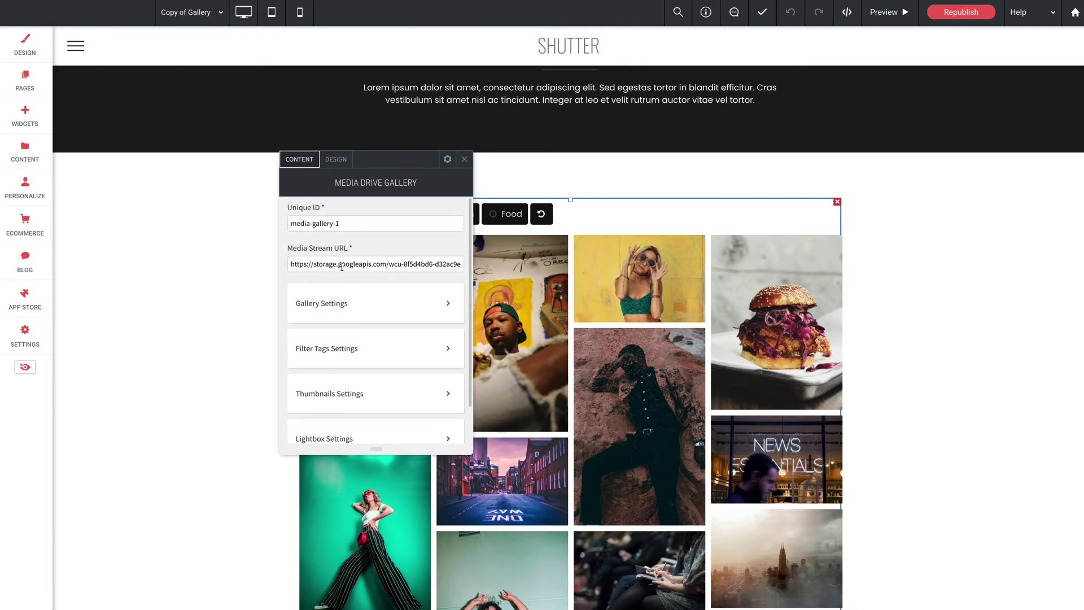
{"action": "scroll", "coordinate": [341, 267], "scroll_direction": "down", "scroll_amount": 1}
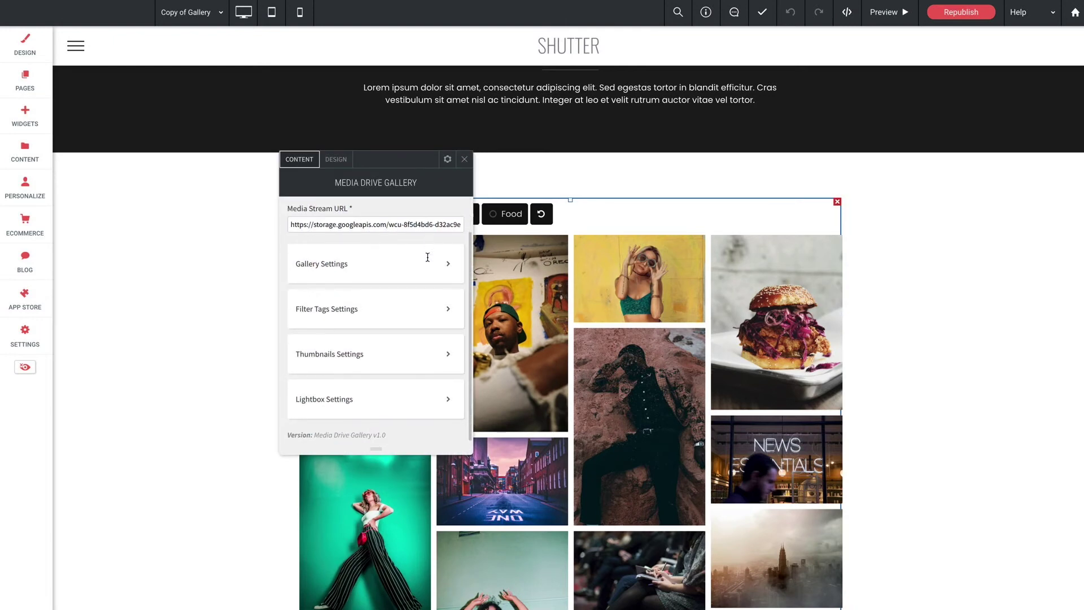
{"action": "left_click", "coordinate": [340, 265]}
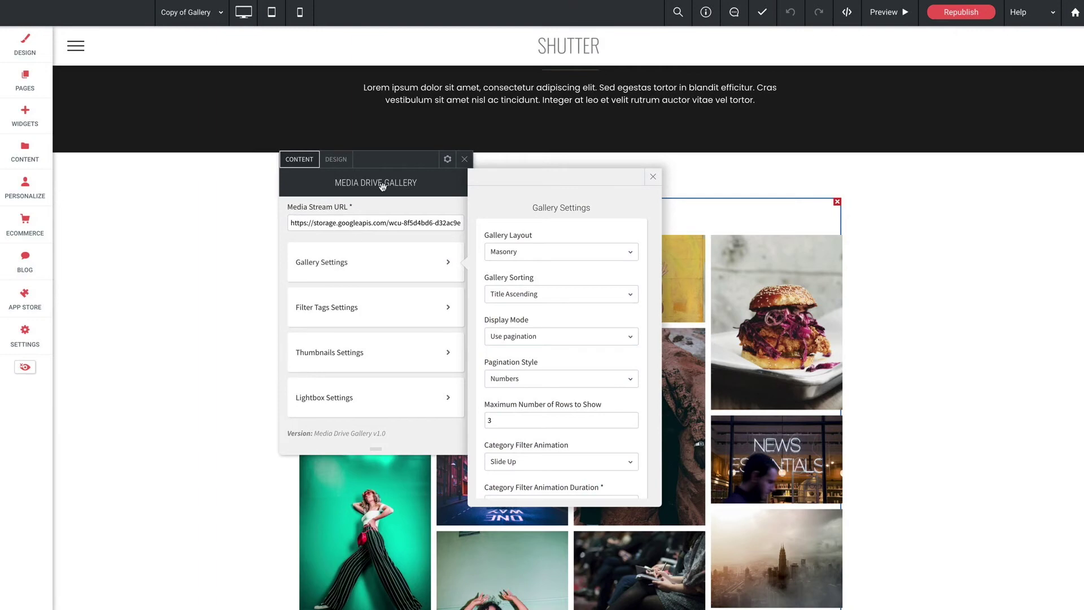
{"action": "left_click_drag", "start_coordinate": [393, 166], "coordinate": [202, 171]}
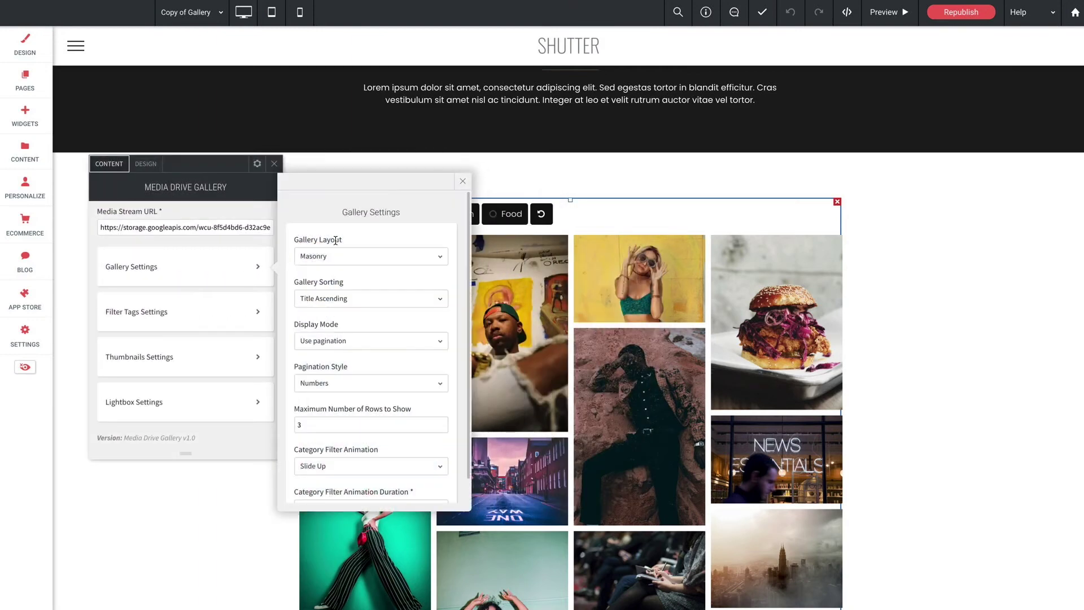
Try the Uniform and Mosaic gallery layouts, then return to Masonry
{"action": "left_click", "coordinate": [347, 258]}
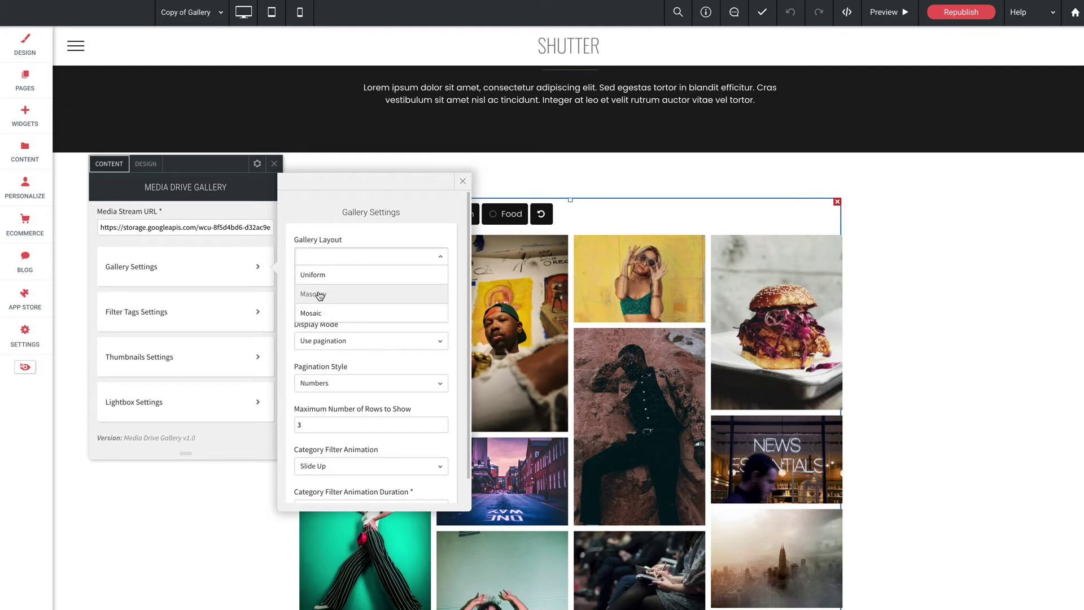
{"action": "left_click", "coordinate": [314, 275]}
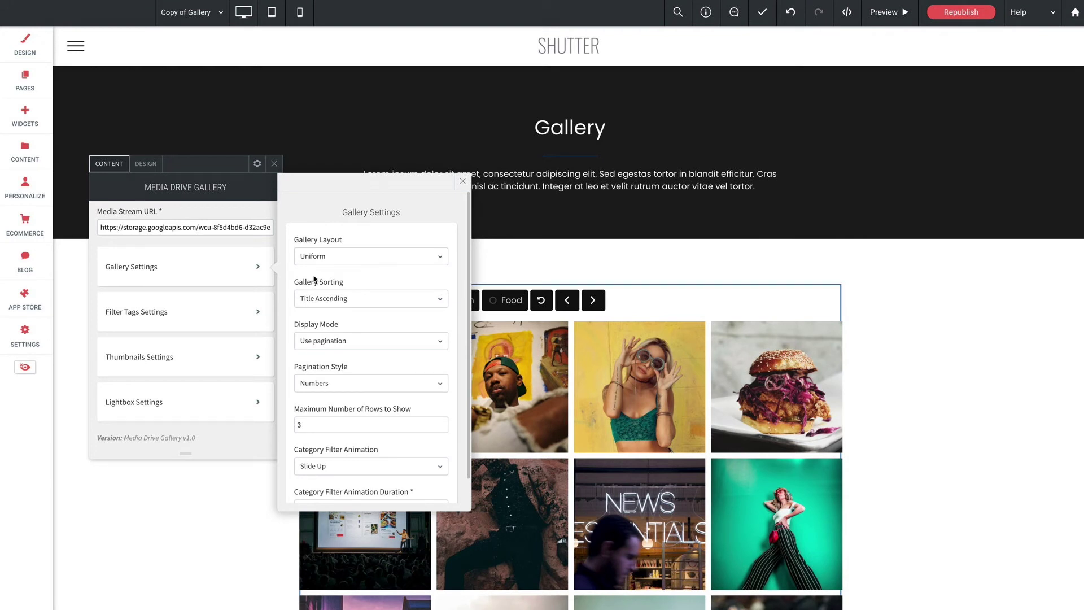
{"action": "left_click", "coordinate": [327, 262]}
{"action": "left_click", "coordinate": [321, 310]}
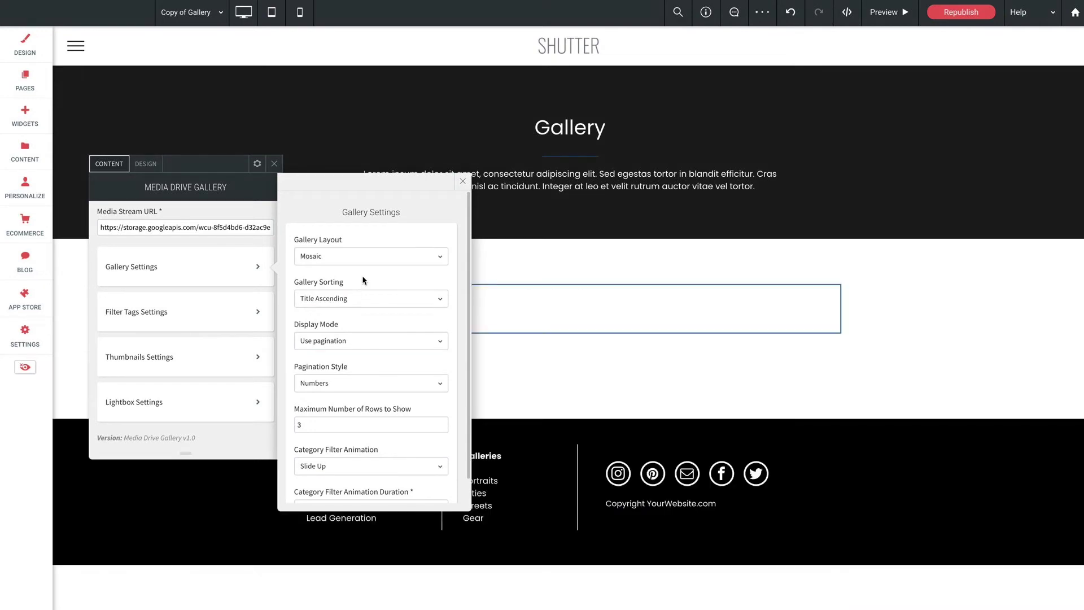
{"action": "scroll", "coordinate": [609, 361], "scroll_direction": "down", "scroll_amount": 3}
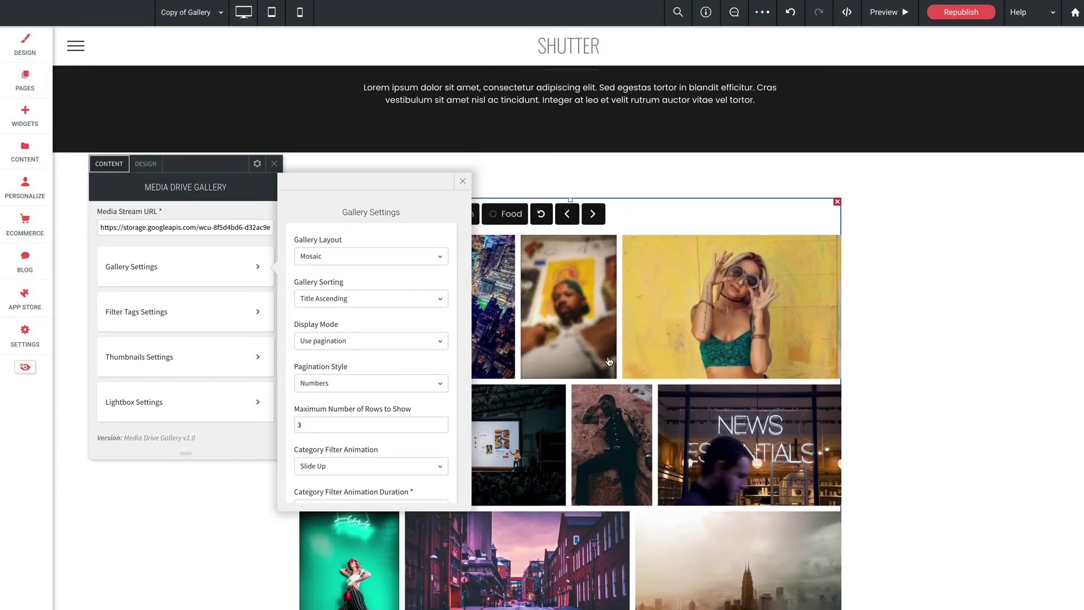
{"action": "scroll", "coordinate": [608, 361], "scroll_direction": "up", "scroll_amount": 2}
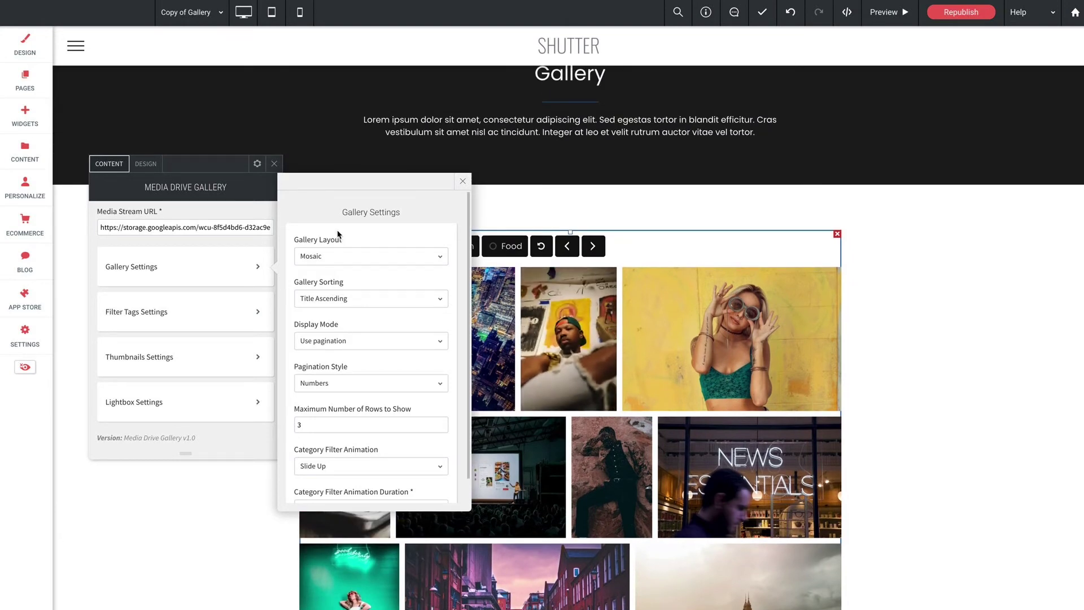
{"action": "left_click", "coordinate": [331, 256]}
{"action": "left_click", "coordinate": [316, 293]}
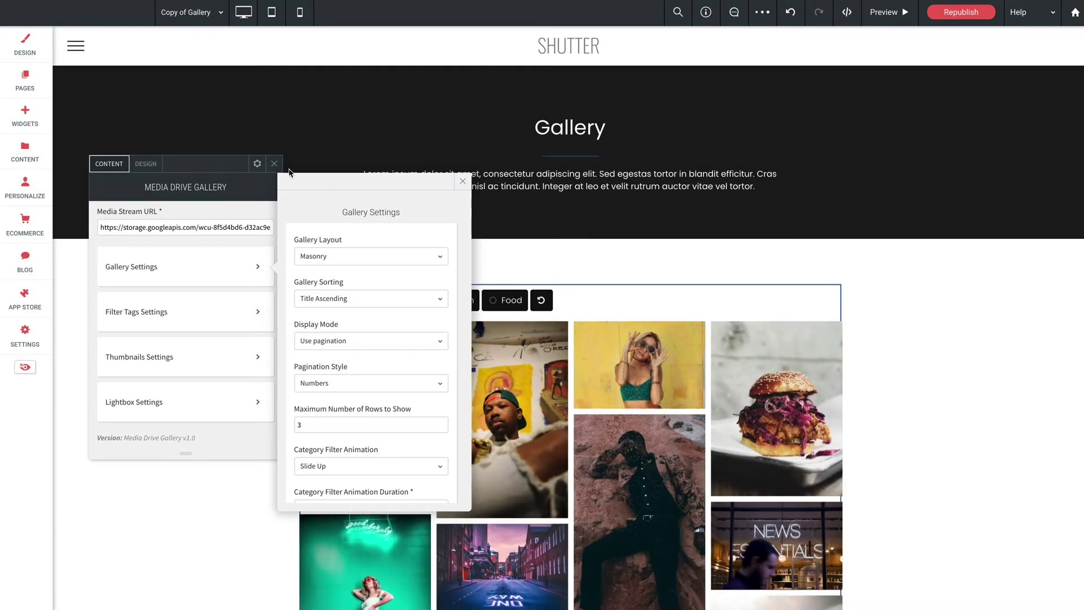
Keep the gallery sorting at Title Ascending
{"action": "scroll", "coordinate": [625, 313], "scroll_direction": "down", "scroll_amount": 3}
{"action": "scroll", "coordinate": [625, 313], "scroll_direction": "up", "scroll_amount": 2}
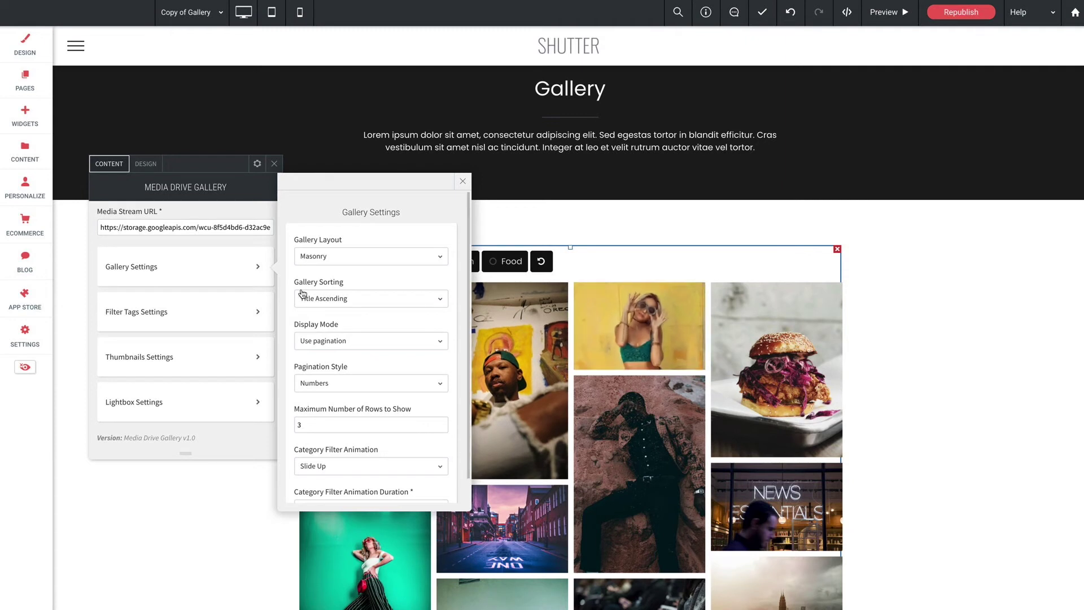
{"action": "left_click", "coordinate": [352, 296]}
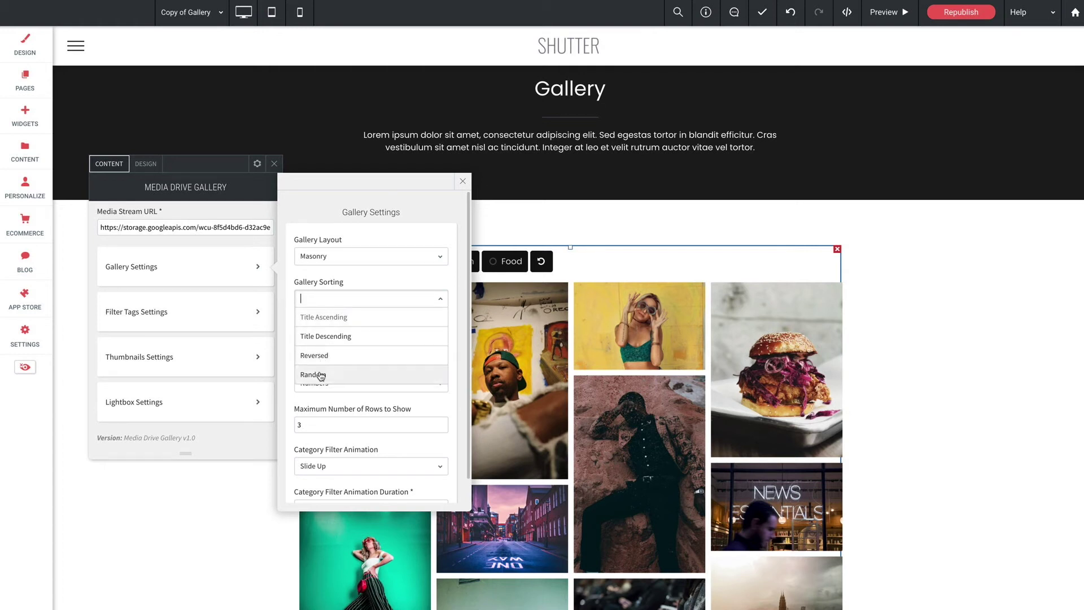
{"action": "key", "text": "Return"}
Keep paginated display with numbered pagination and set the category filter animation to Slide Up
{"action": "scroll", "coordinate": [358, 327], "scroll_direction": "down", "scroll_amount": 1}
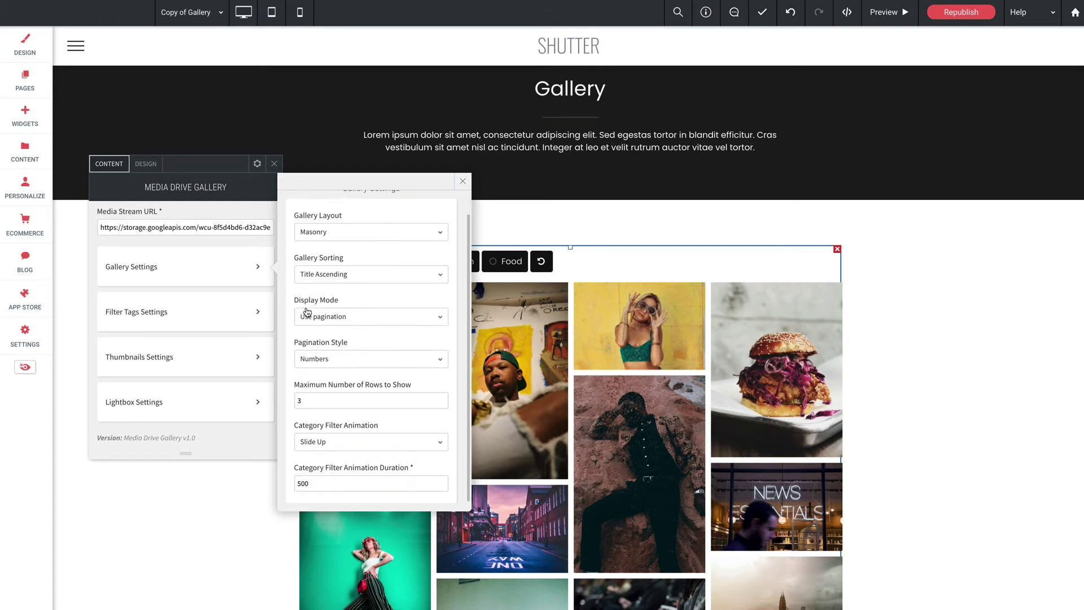
{"action": "left_click", "coordinate": [320, 320]}
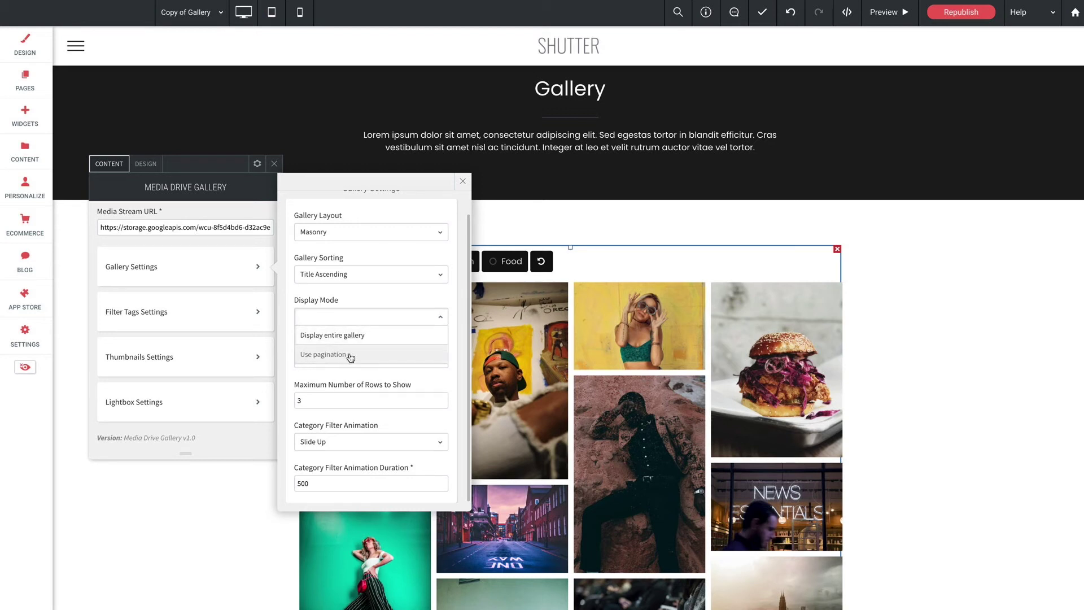
{"action": "left_click", "coordinate": [294, 354]}
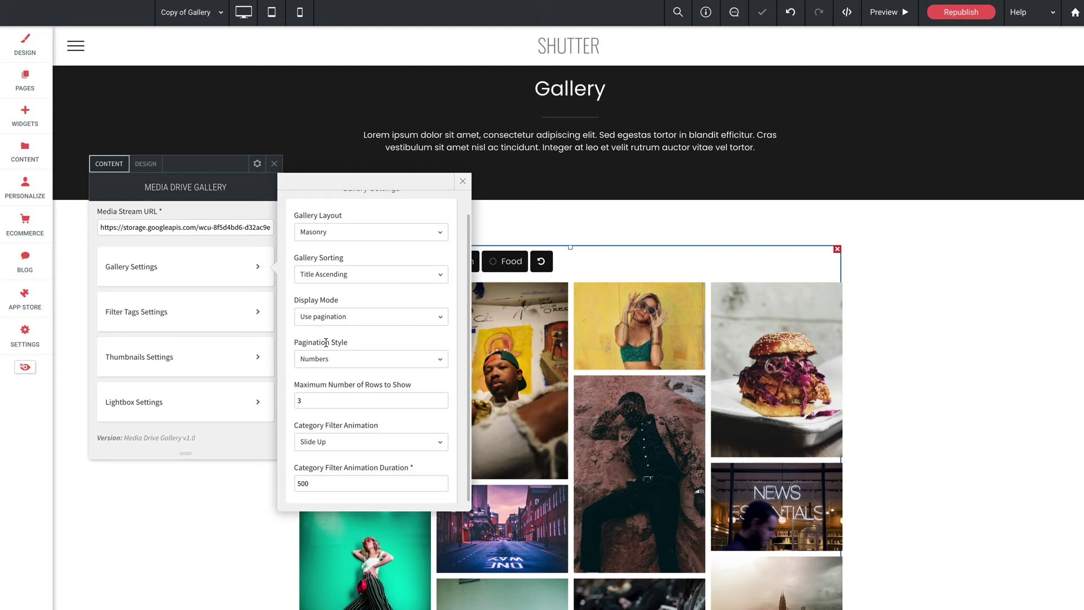
{"action": "left_click", "coordinate": [345, 360]}
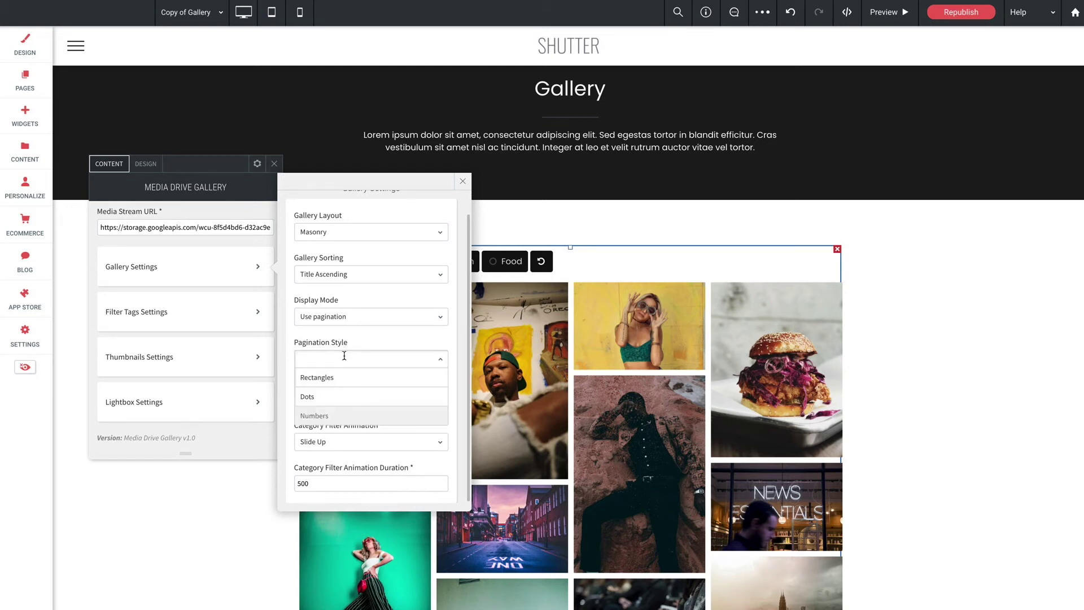
{"action": "left_click", "coordinate": [331, 416]}
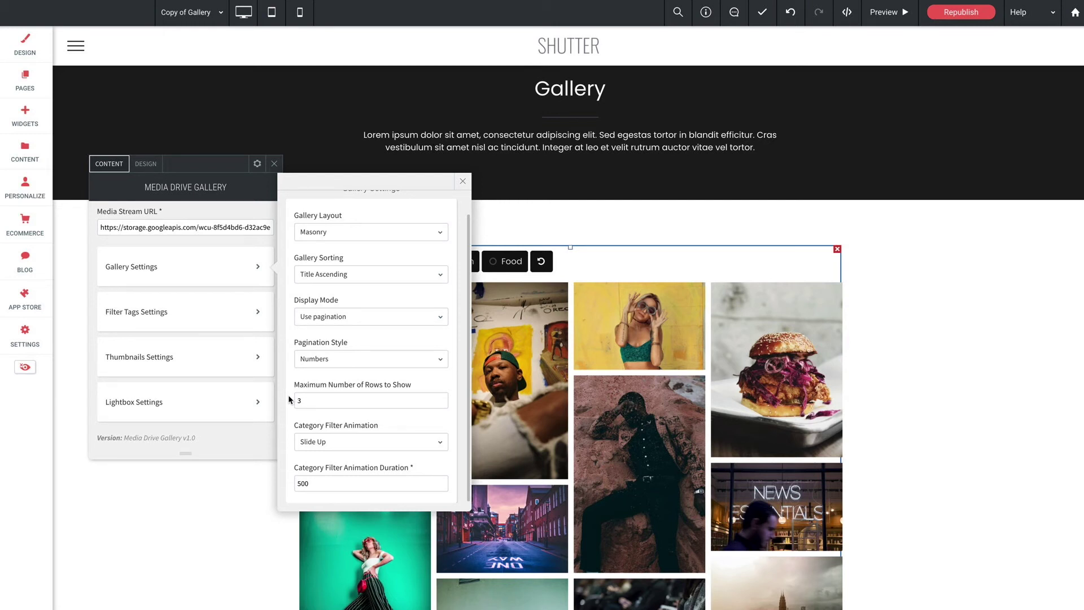
{"action": "left_click", "coordinate": [345, 441]}
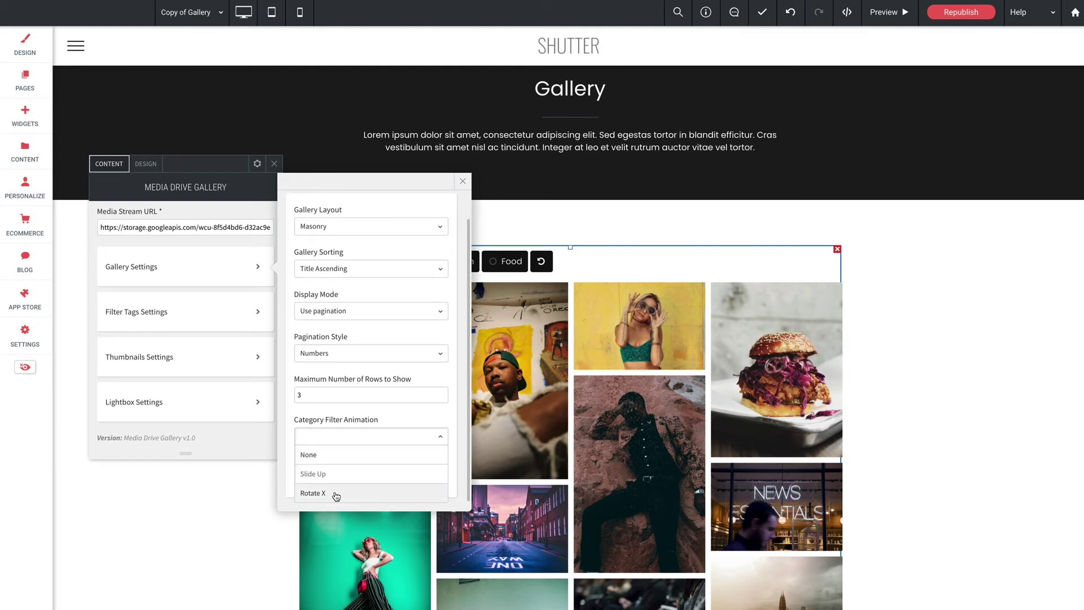
{"action": "left_click", "coordinate": [404, 422]}
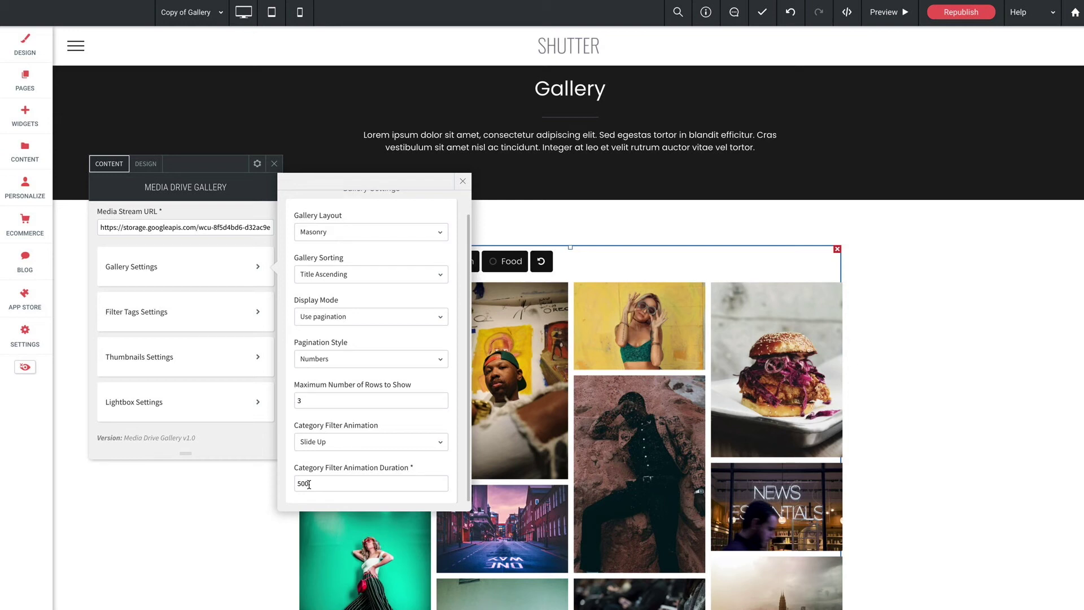
Switch to Filter Tags Settings and keep the category filter mode at Multiple
{"action": "left_click", "coordinate": [462, 181]}
{"action": "left_click", "coordinate": [149, 313]}
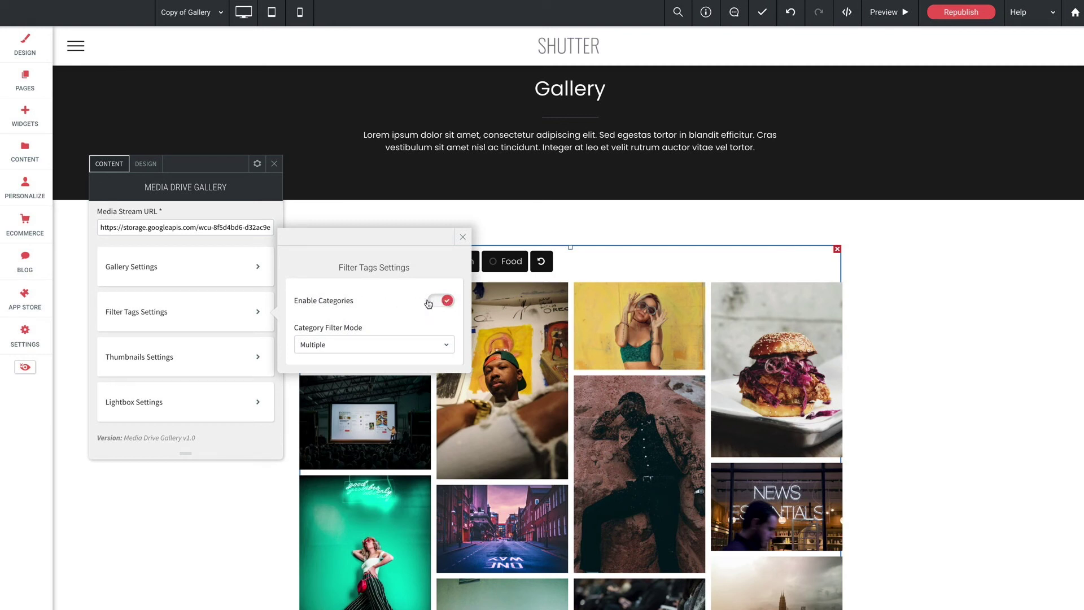
{"action": "left_click", "coordinate": [354, 344]}
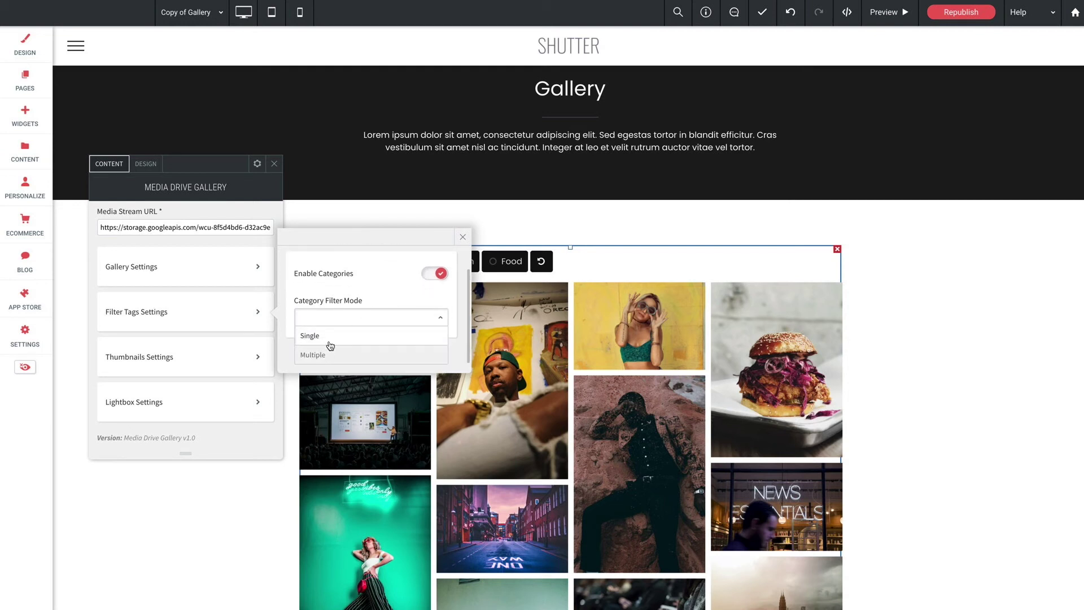
{"action": "left_click", "coordinate": [383, 280]}
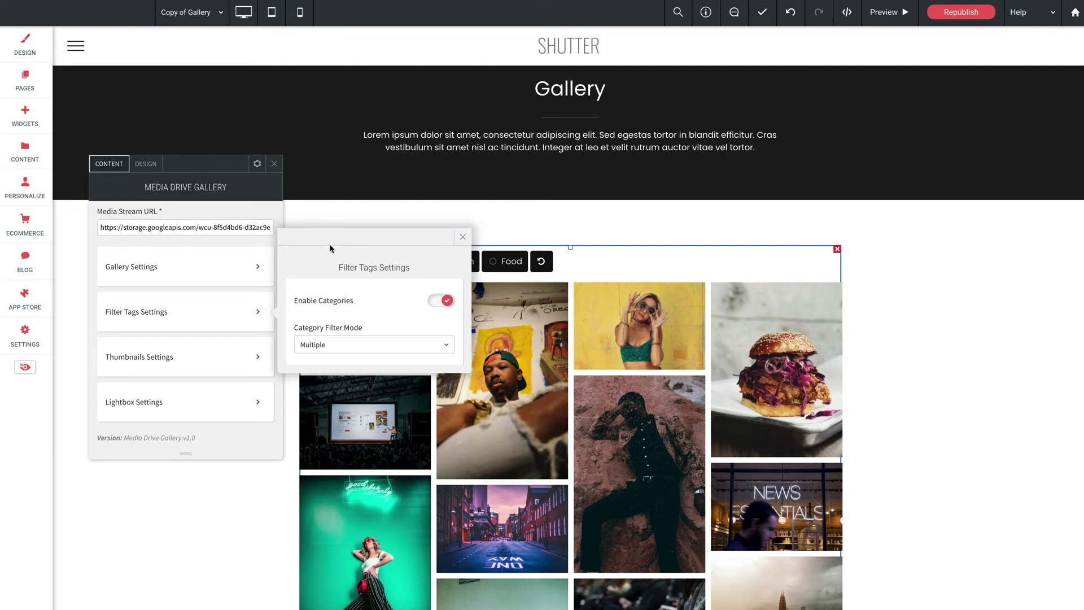
In Thumbnails Settings, keep thumbnails linking to the Lightbox
{"action": "left_click", "coordinate": [148, 358]}
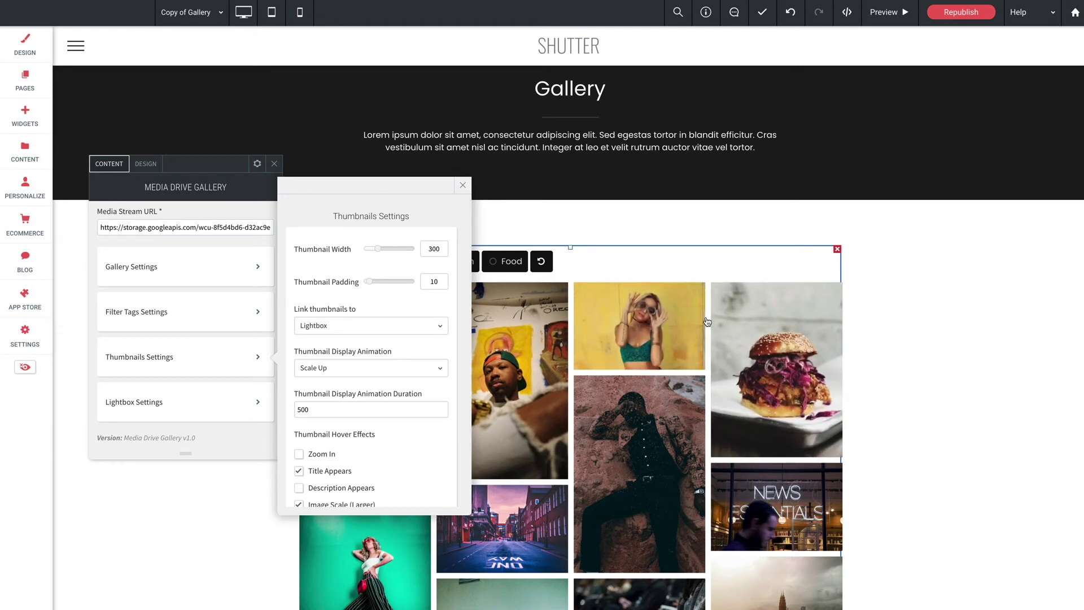
{"action": "scroll", "coordinate": [334, 310], "scroll_direction": "down", "scroll_amount": 1}
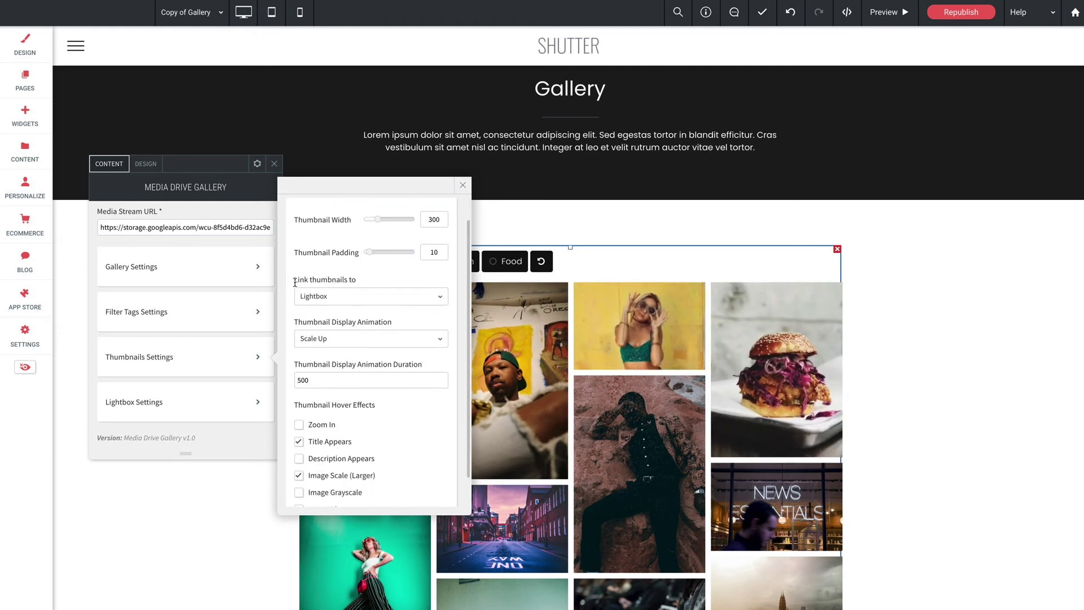
{"action": "left_click", "coordinate": [436, 298]}
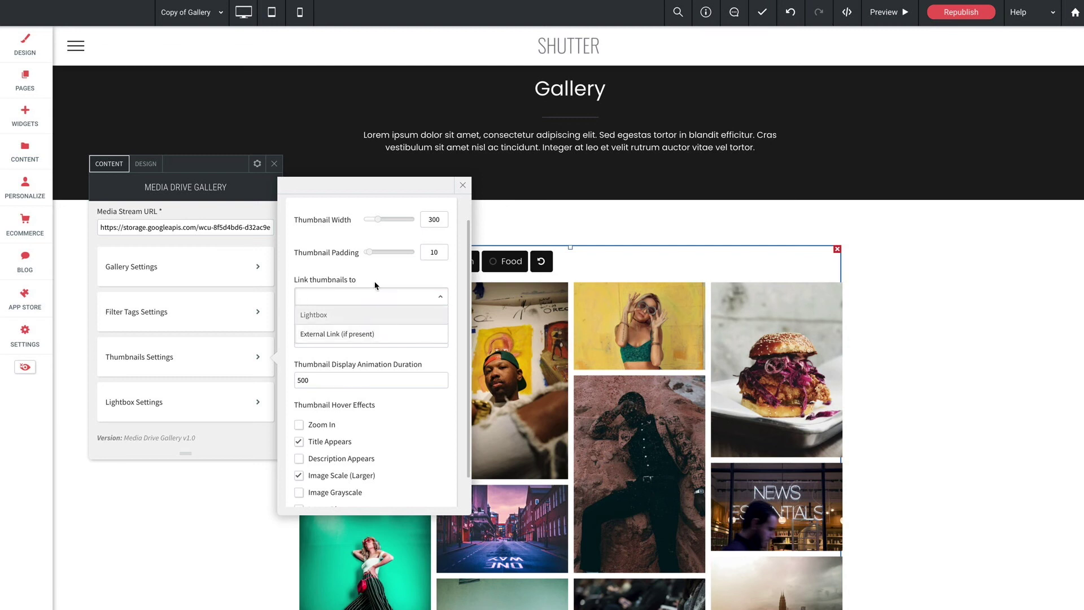
{"action": "left_click", "coordinate": [364, 314]}
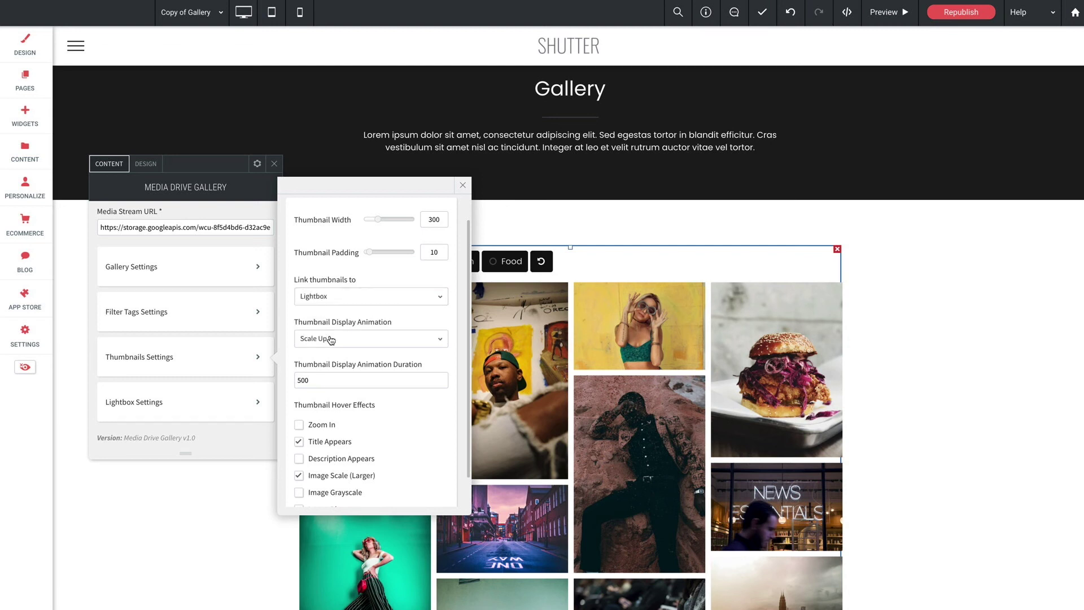
Set the thumbnail display animation to Scale Up with a 500 duration
{"action": "left_click", "coordinate": [305, 338]}
{"action": "scroll", "coordinate": [355, 393], "scroll_direction": "down", "scroll_amount": 2}
{"action": "scroll", "coordinate": [355, 393], "scroll_direction": "up", "scroll_amount": 2}
{"action": "scroll", "coordinate": [354, 393], "scroll_direction": "up", "scroll_amount": 2}
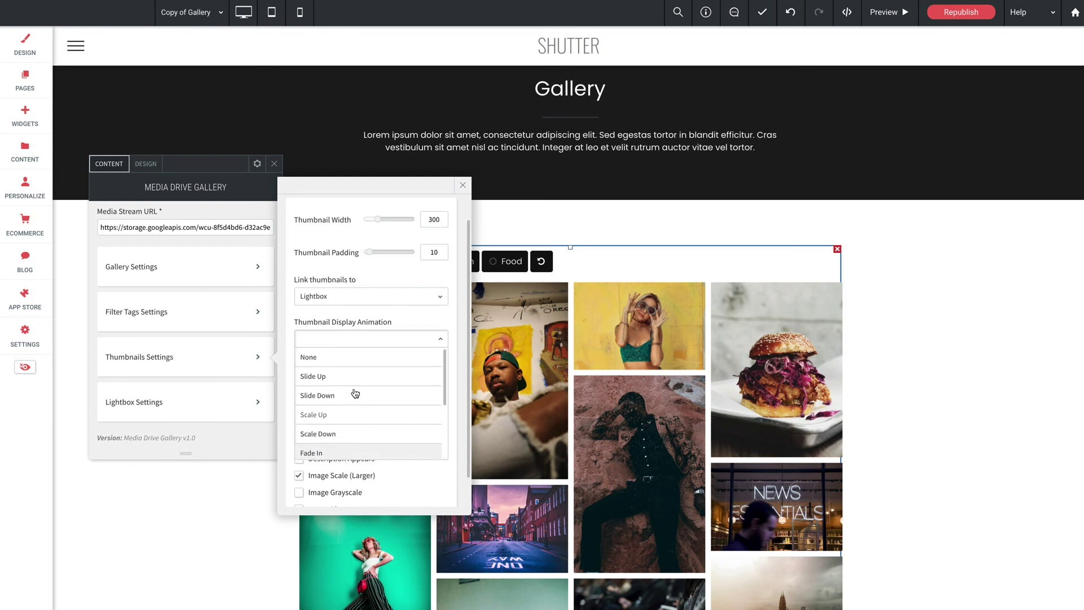
{"action": "left_click", "coordinate": [419, 325]}
{"action": "scroll", "coordinate": [397, 415], "scroll_direction": "down", "scroll_amount": 1}
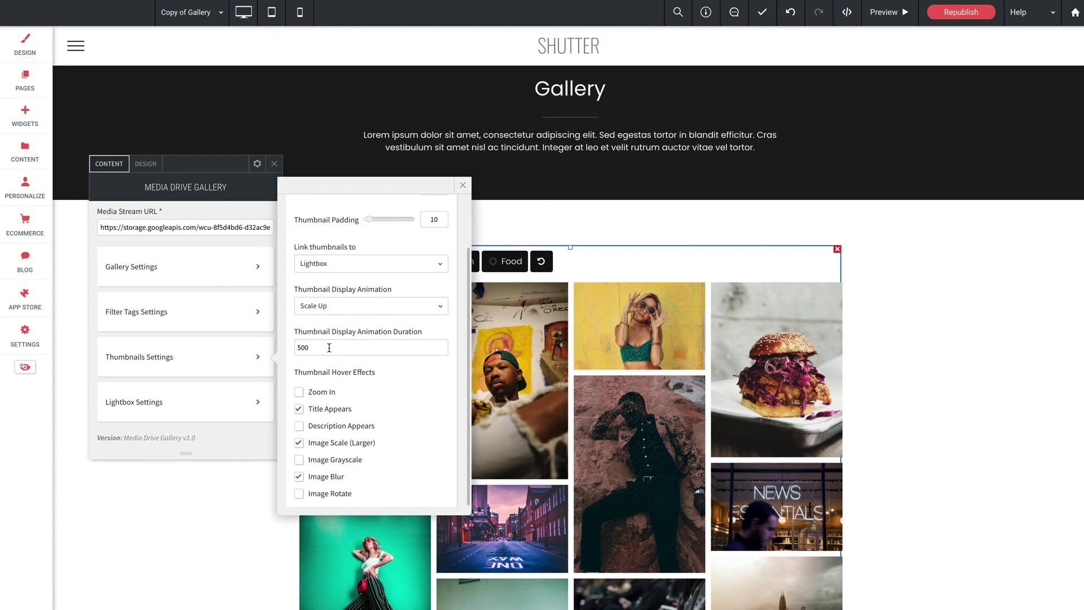
{"action": "double_click", "coordinate": [301, 347]}
{"action": "left_click", "coordinate": [337, 348]}
Switch to Lightbox Settings and keep the lightbox theme set to Dark
{"action": "left_click", "coordinate": [462, 184]}
{"action": "left_click", "coordinate": [148, 405]}
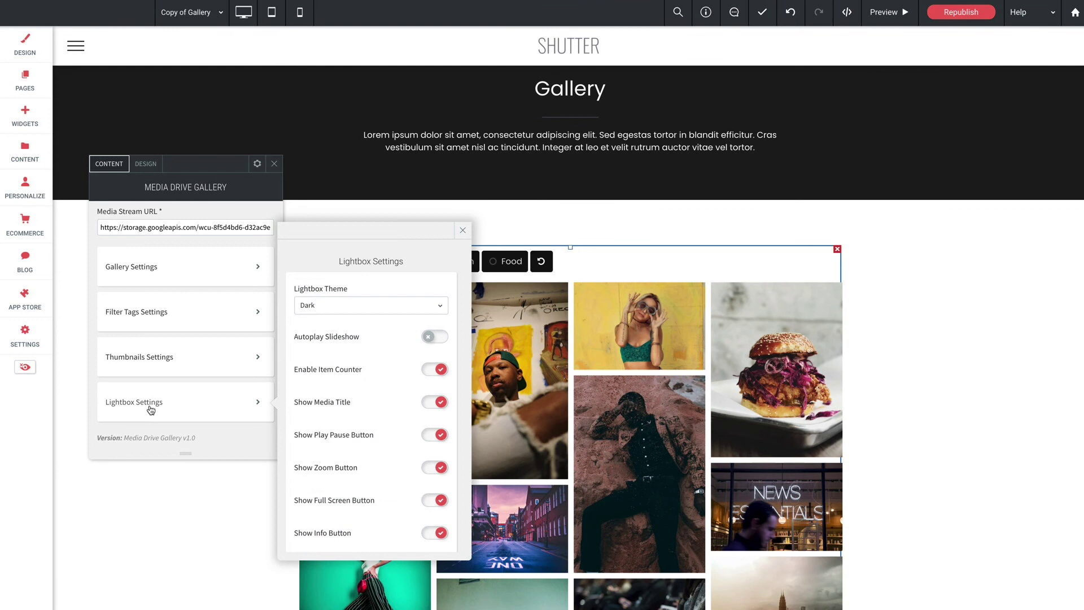
{"action": "left_click", "coordinate": [337, 306]}
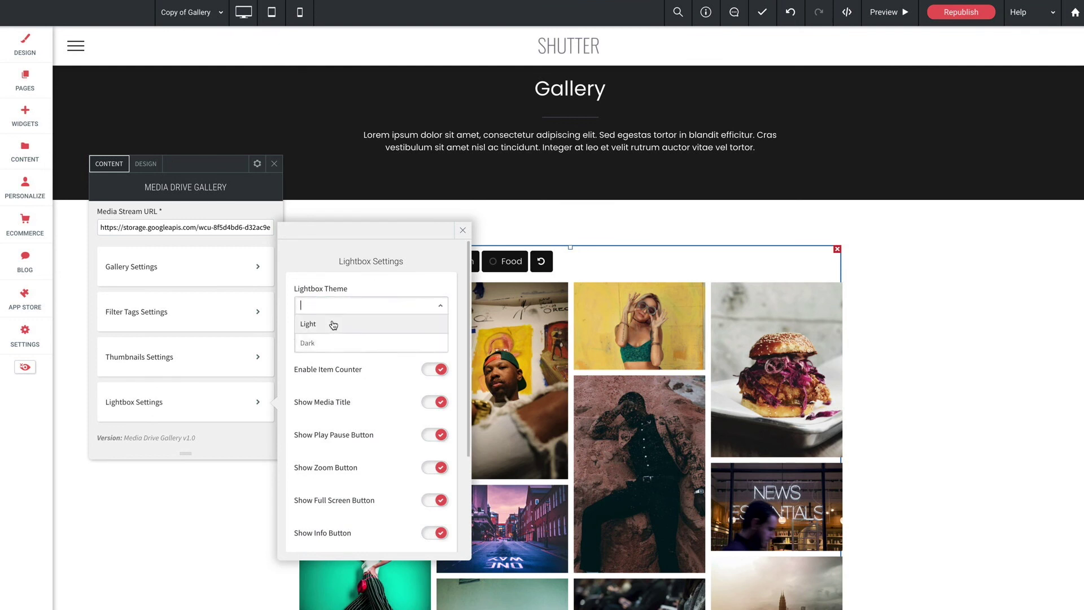
{"action": "left_click", "coordinate": [382, 275]}
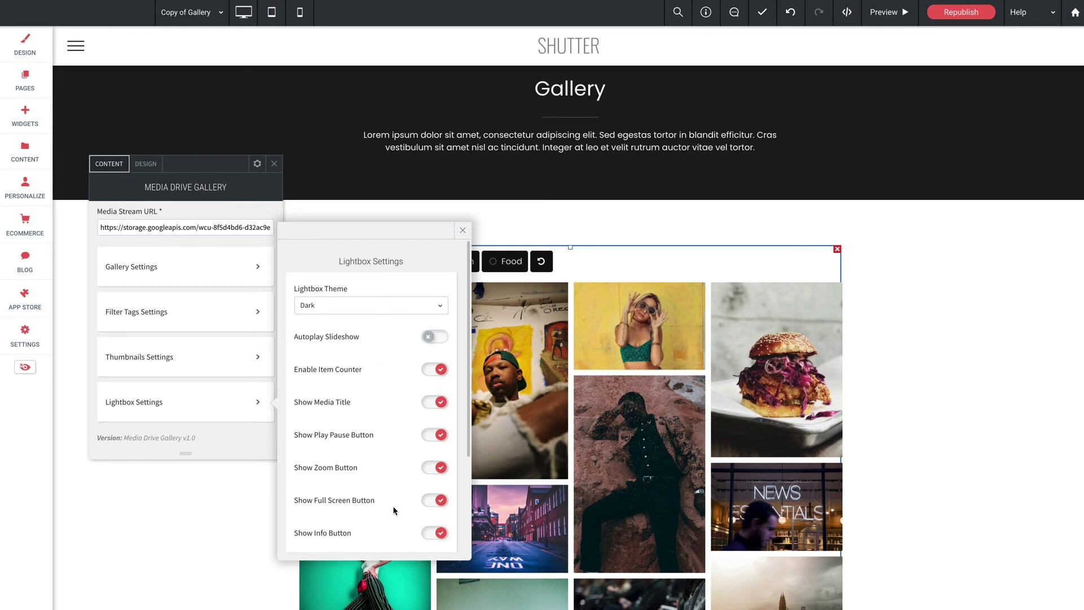
{"action": "scroll", "coordinate": [393, 506], "scroll_direction": "down", "scroll_amount": 1}
{"action": "scroll", "coordinate": [392, 500], "scroll_direction": "down", "scroll_amount": 1}
{"action": "scroll", "coordinate": [391, 497], "scroll_direction": "up", "scroll_amount": 3}
Switch to the gallery's DESIGN options, move the editor toward the page centre, and open Gallery styling
{"action": "left_click", "coordinate": [462, 230]}
{"action": "left_click", "coordinate": [148, 164]}
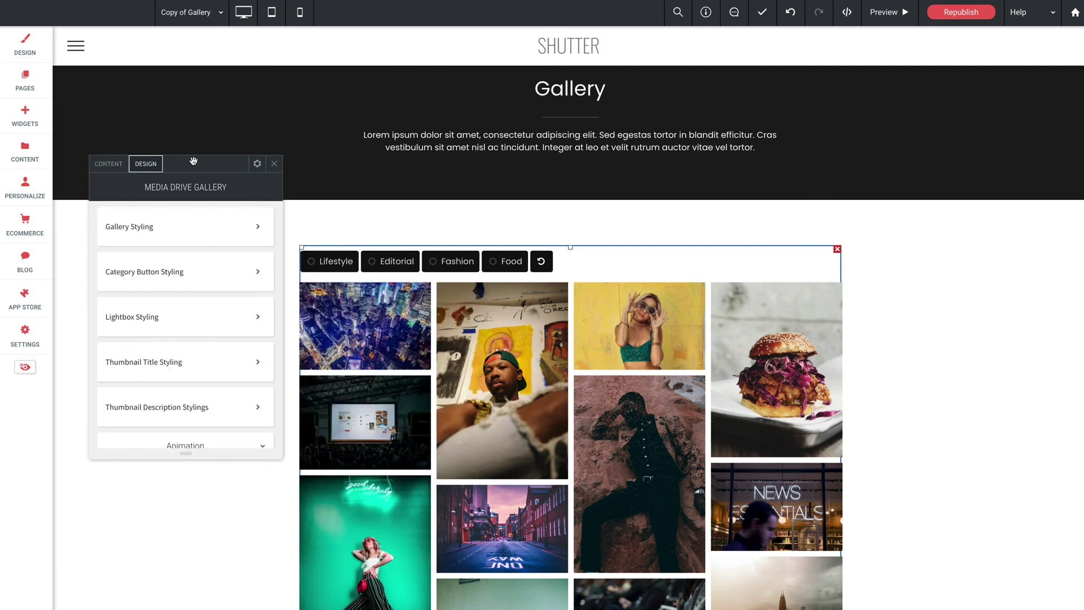
{"action": "left_click_drag", "start_coordinate": [192, 160], "coordinate": [458, 157]}
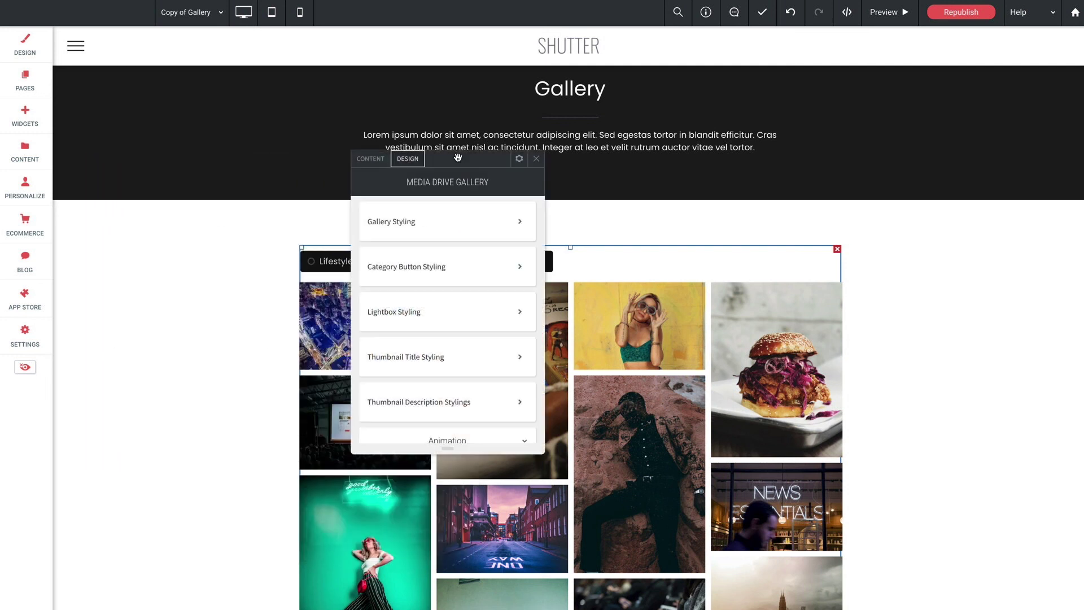
{"action": "left_click", "coordinate": [427, 225]}
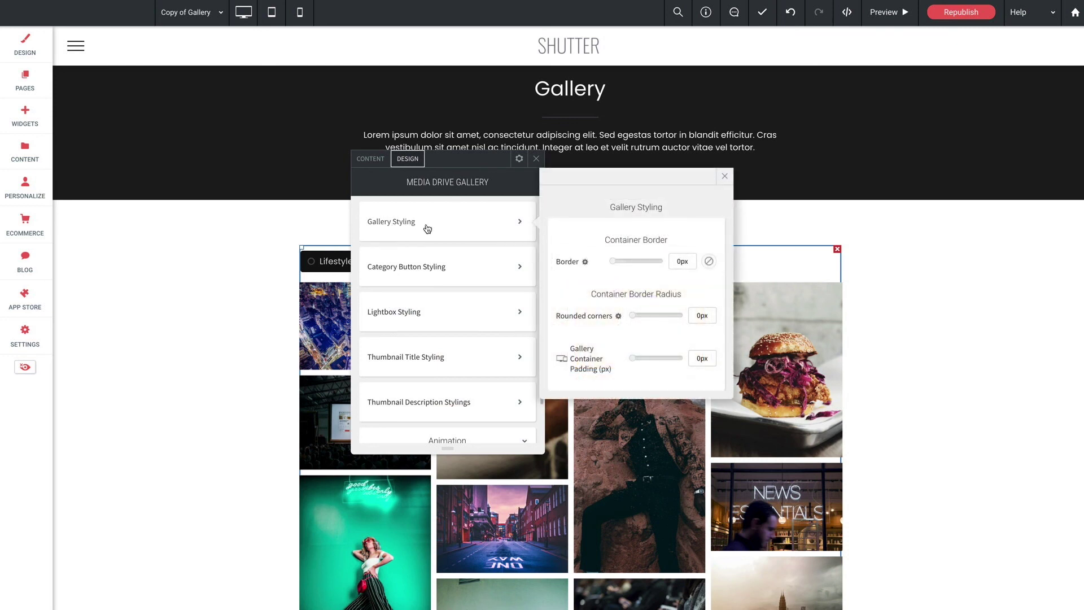
Browse Category Button, Lightbox, Thumbnail Title and Thumbnail Description styling, plus Animation
{"action": "left_click", "coordinate": [423, 274]}
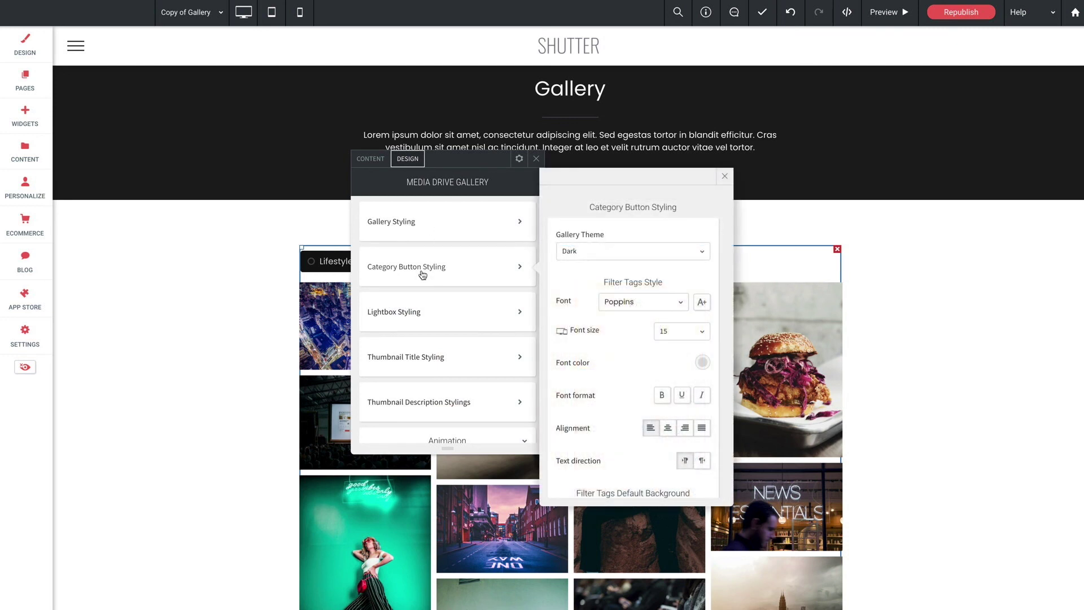
{"action": "left_click", "coordinate": [415, 312]}
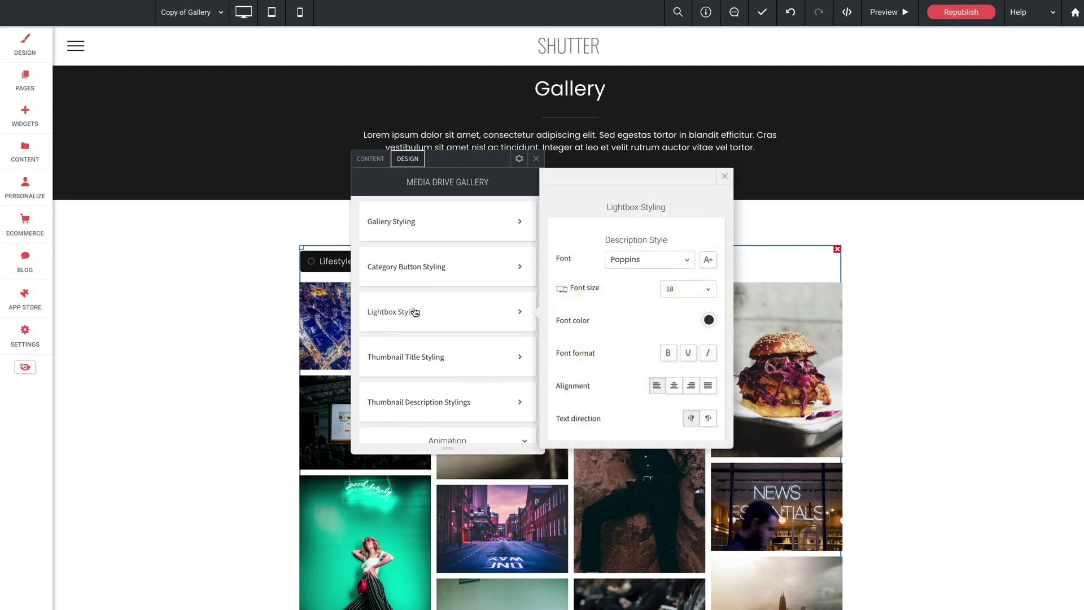
{"action": "left_click", "coordinate": [415, 359]}
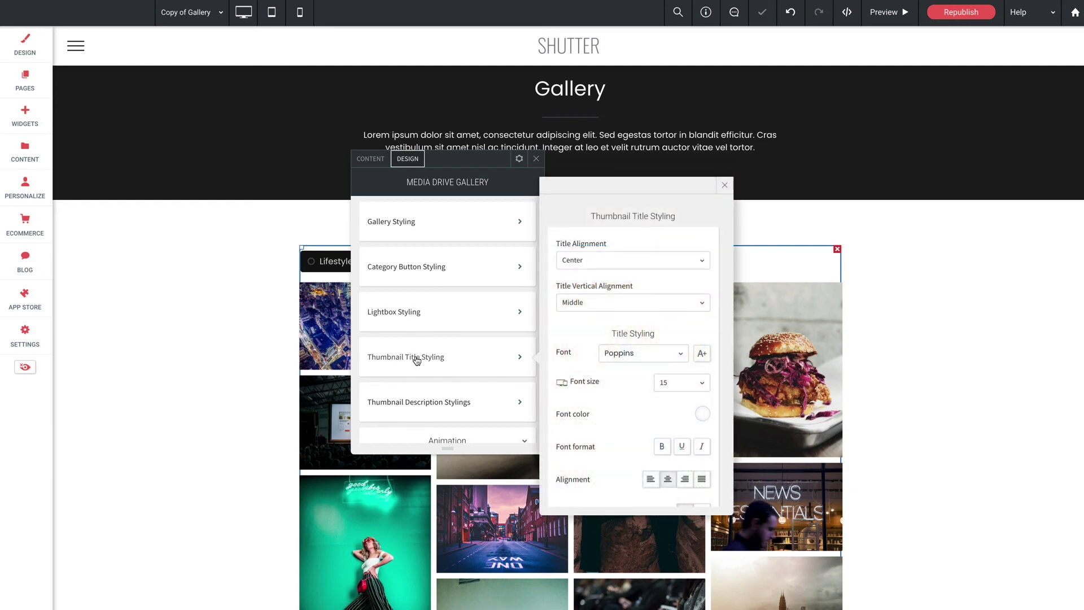
{"action": "scroll", "coordinate": [416, 360], "scroll_direction": "down", "scroll_amount": 1}
{"action": "left_click", "coordinate": [427, 359]}
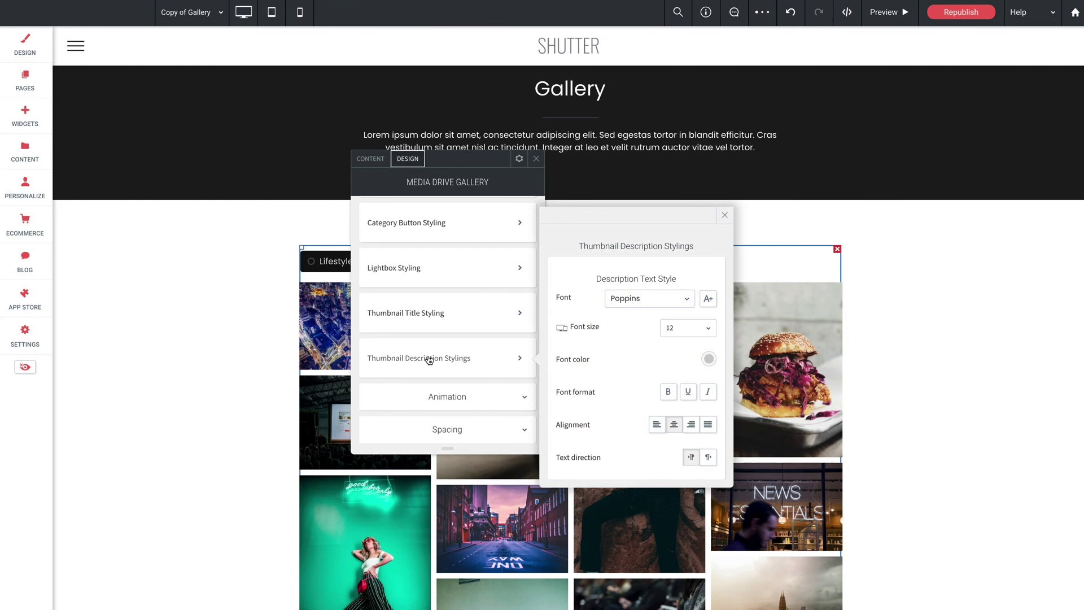
{"action": "left_click", "coordinate": [448, 395]}
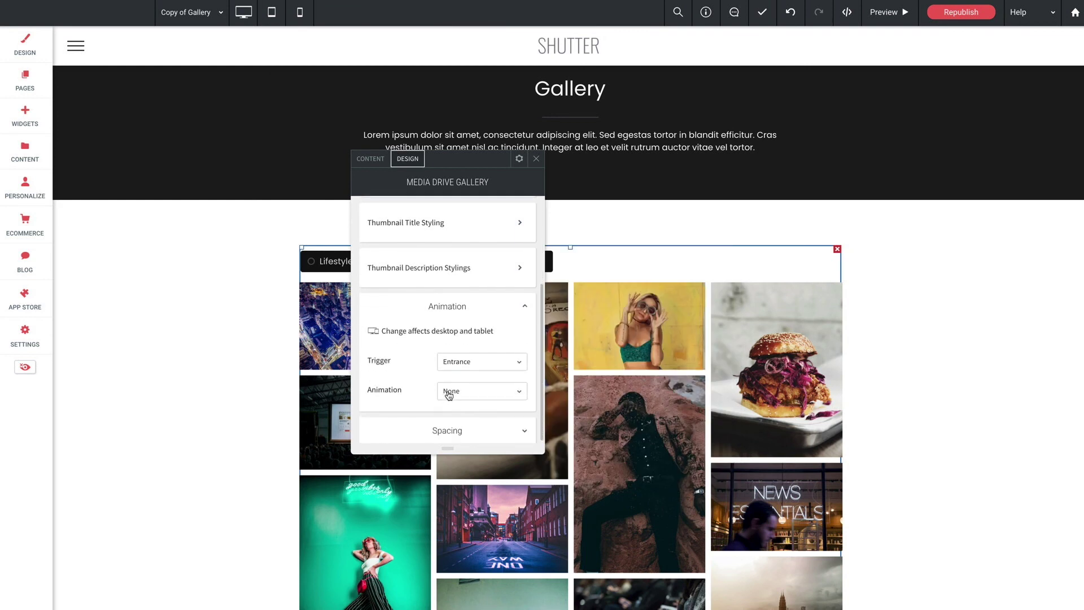
{"action": "left_click", "coordinate": [449, 395]}
{"action": "scroll", "coordinate": [494, 346], "scroll_direction": "up", "scroll_amount": 1}
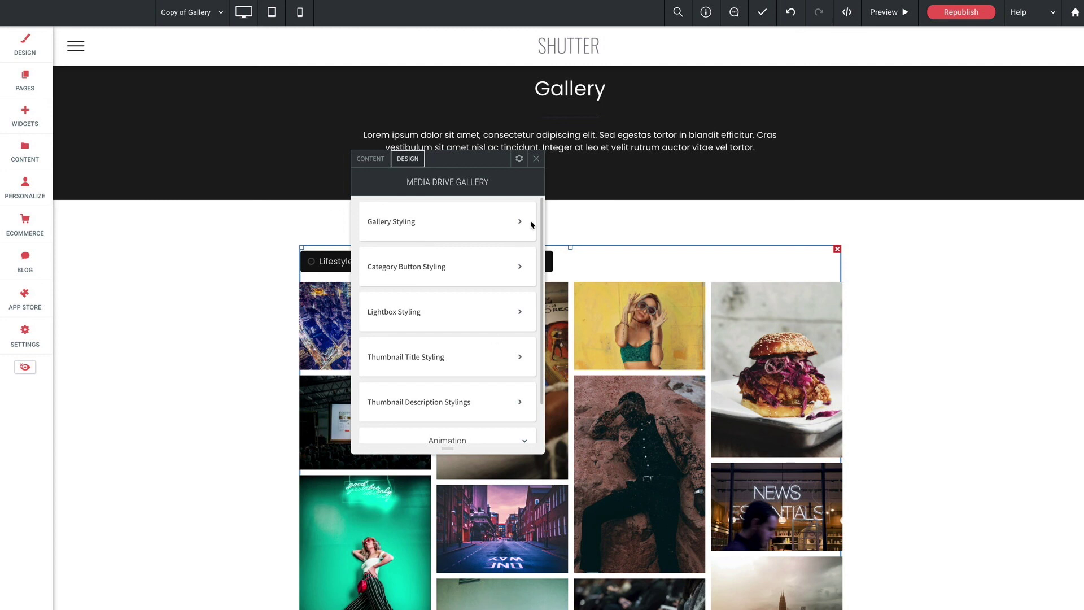
Close the Media Drive Gallery editor panel
{"action": "left_click", "coordinate": [536, 160]}
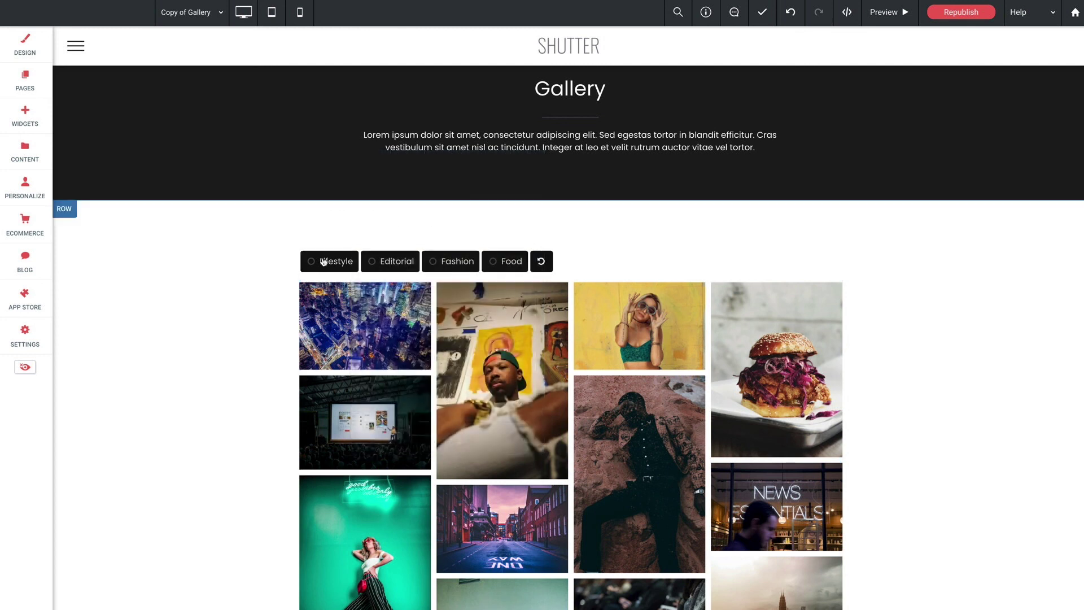